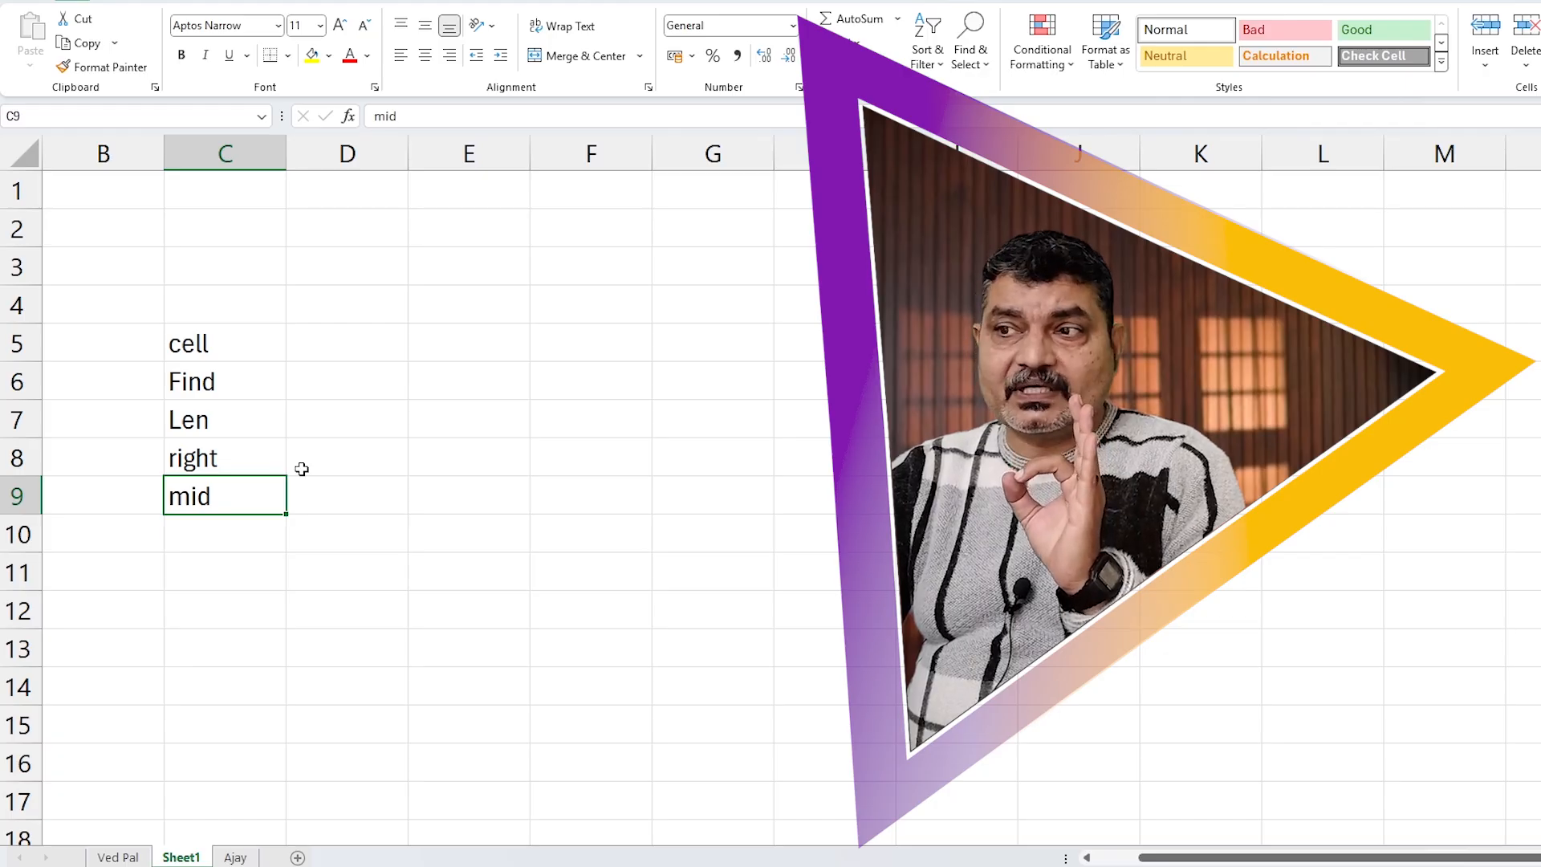
# Step: Enter the formula =CELL("filename") in cell D5, beside the cell label
pyautogui.click(442, 346)
pyautogui.click(365, 347)
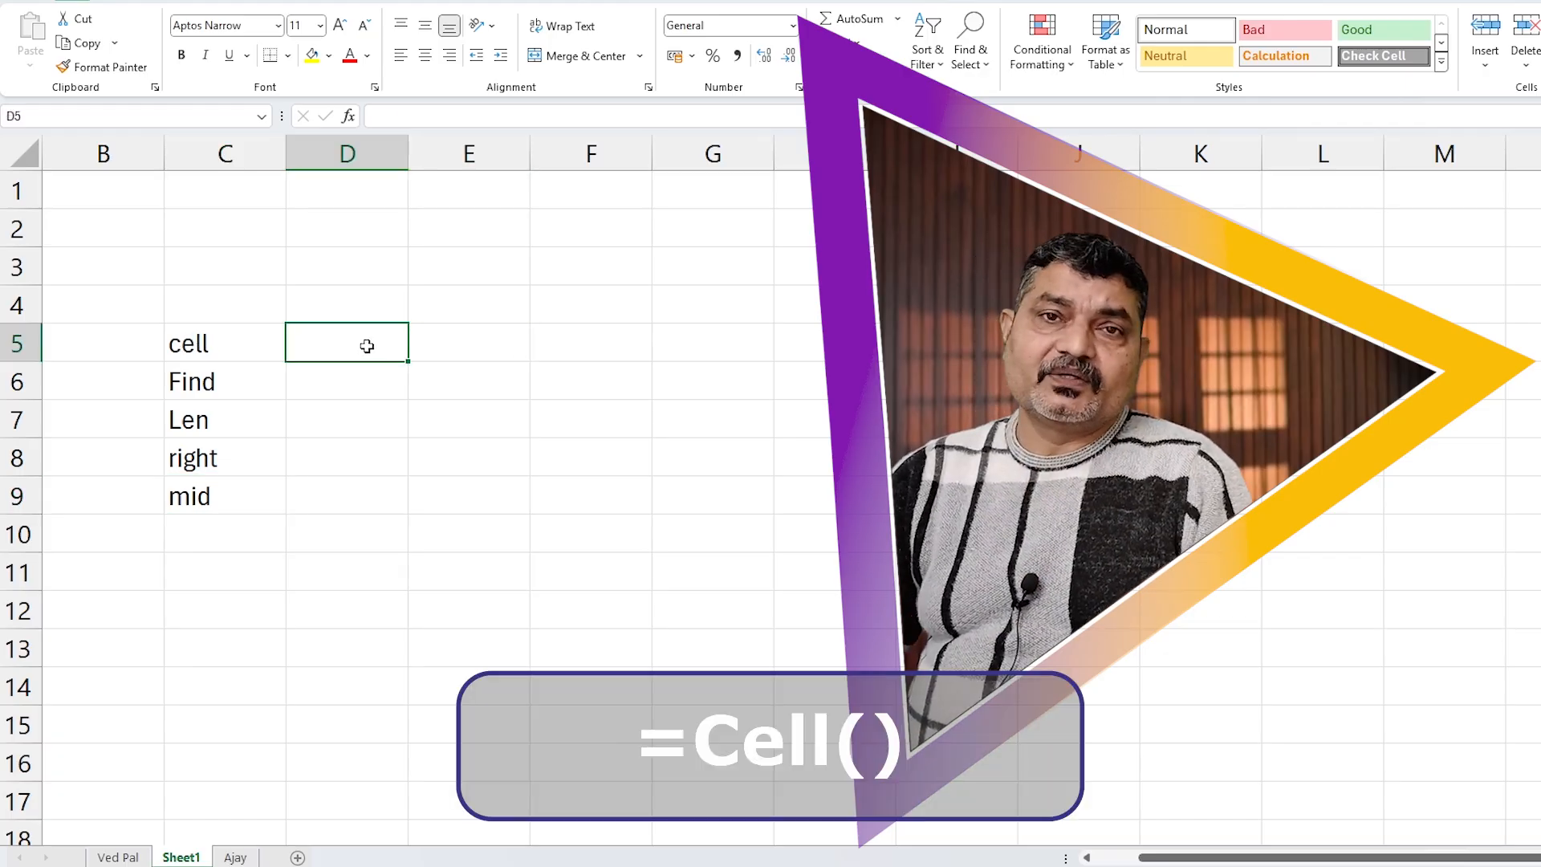
pyautogui.write('=cel')
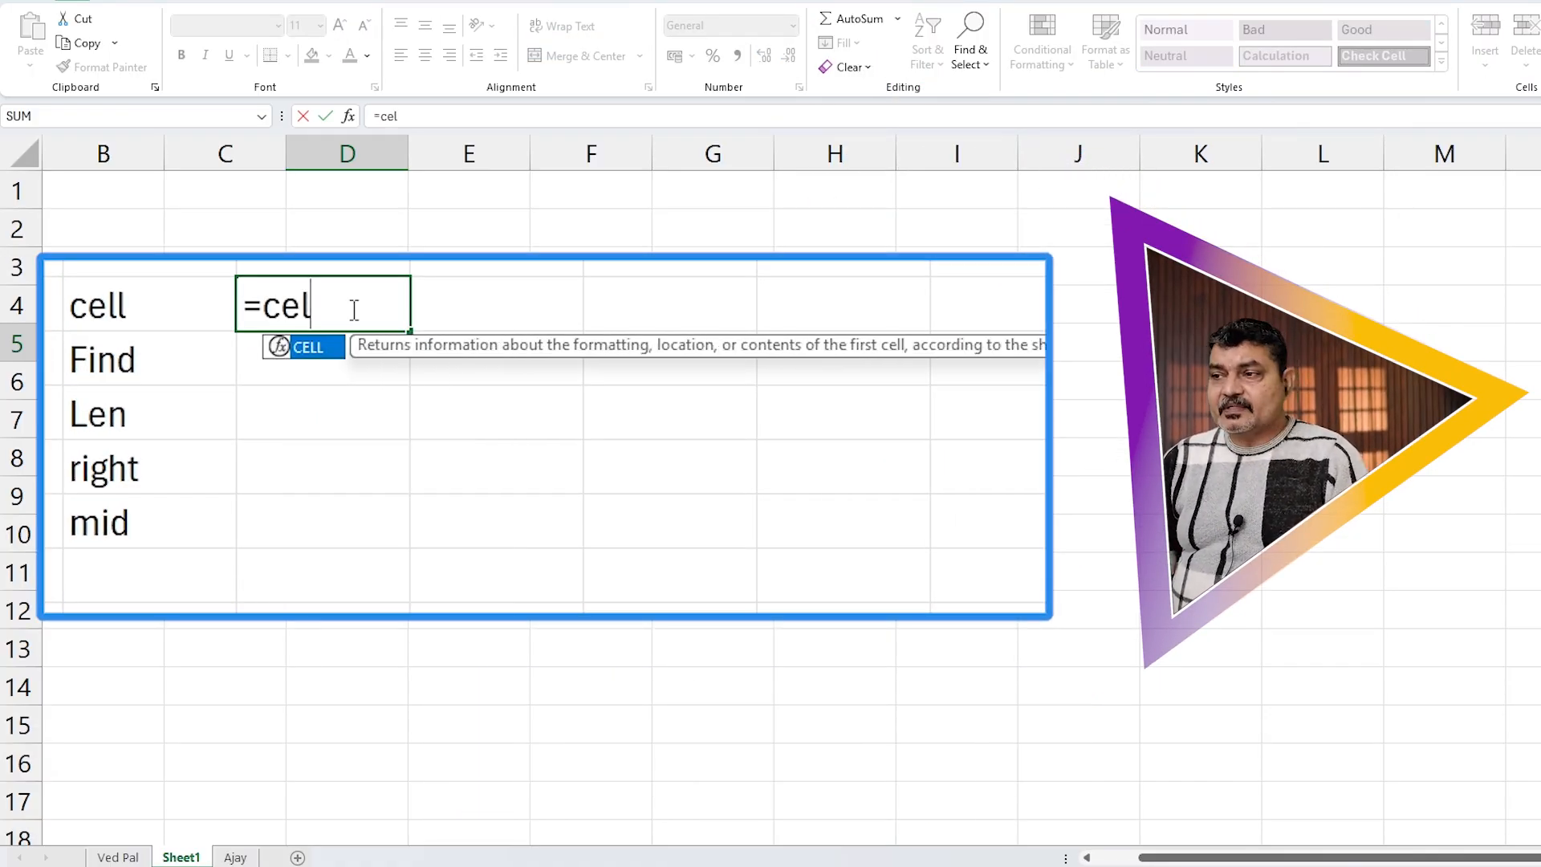
pyautogui.press('Tab')
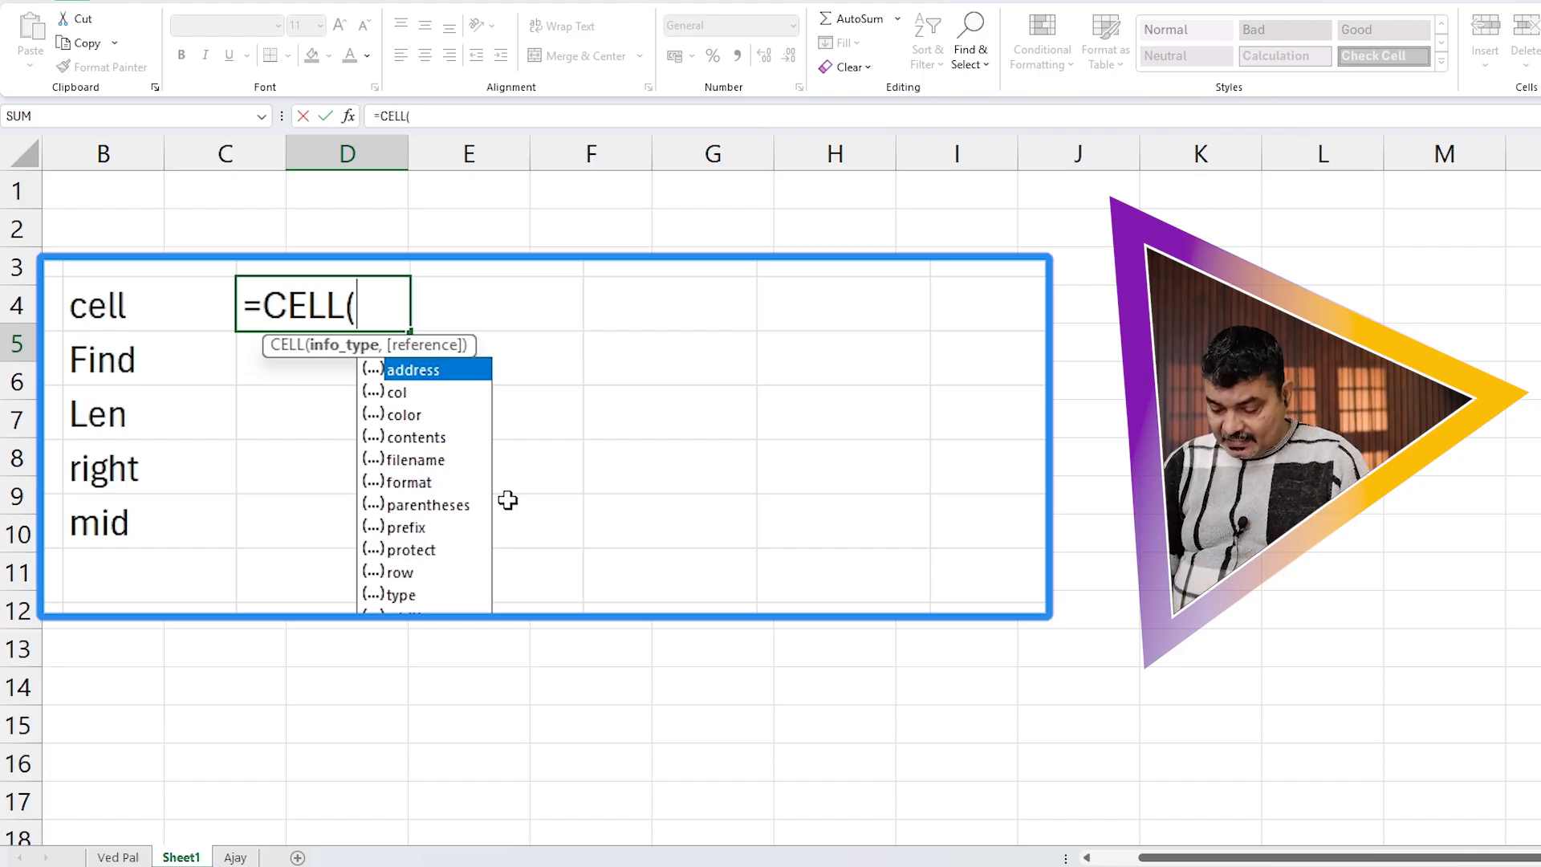
pyautogui.write('"fil')
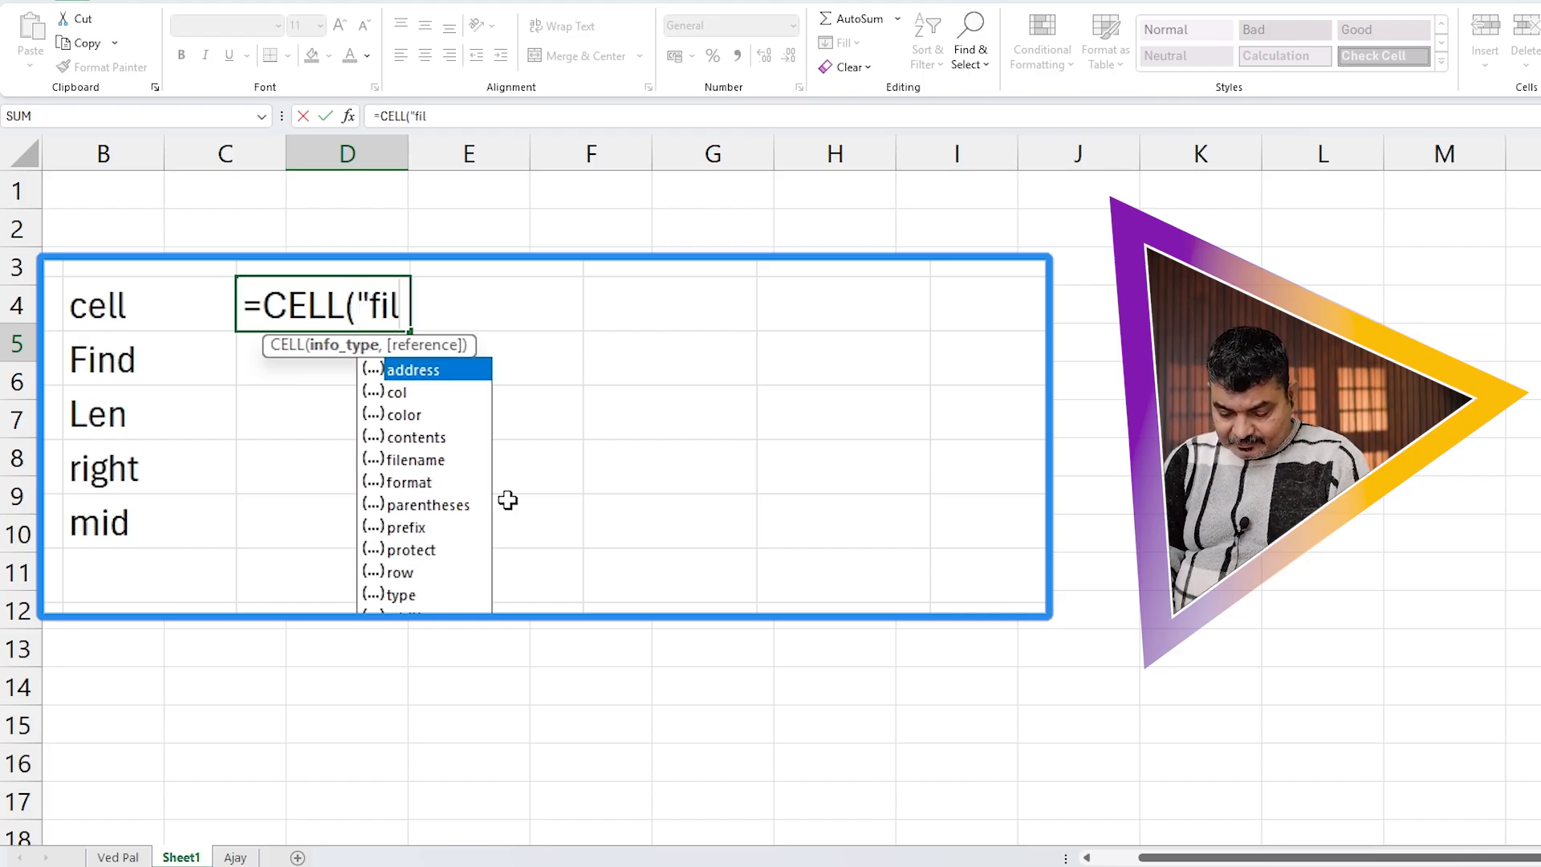
pyautogui.write('ename"')
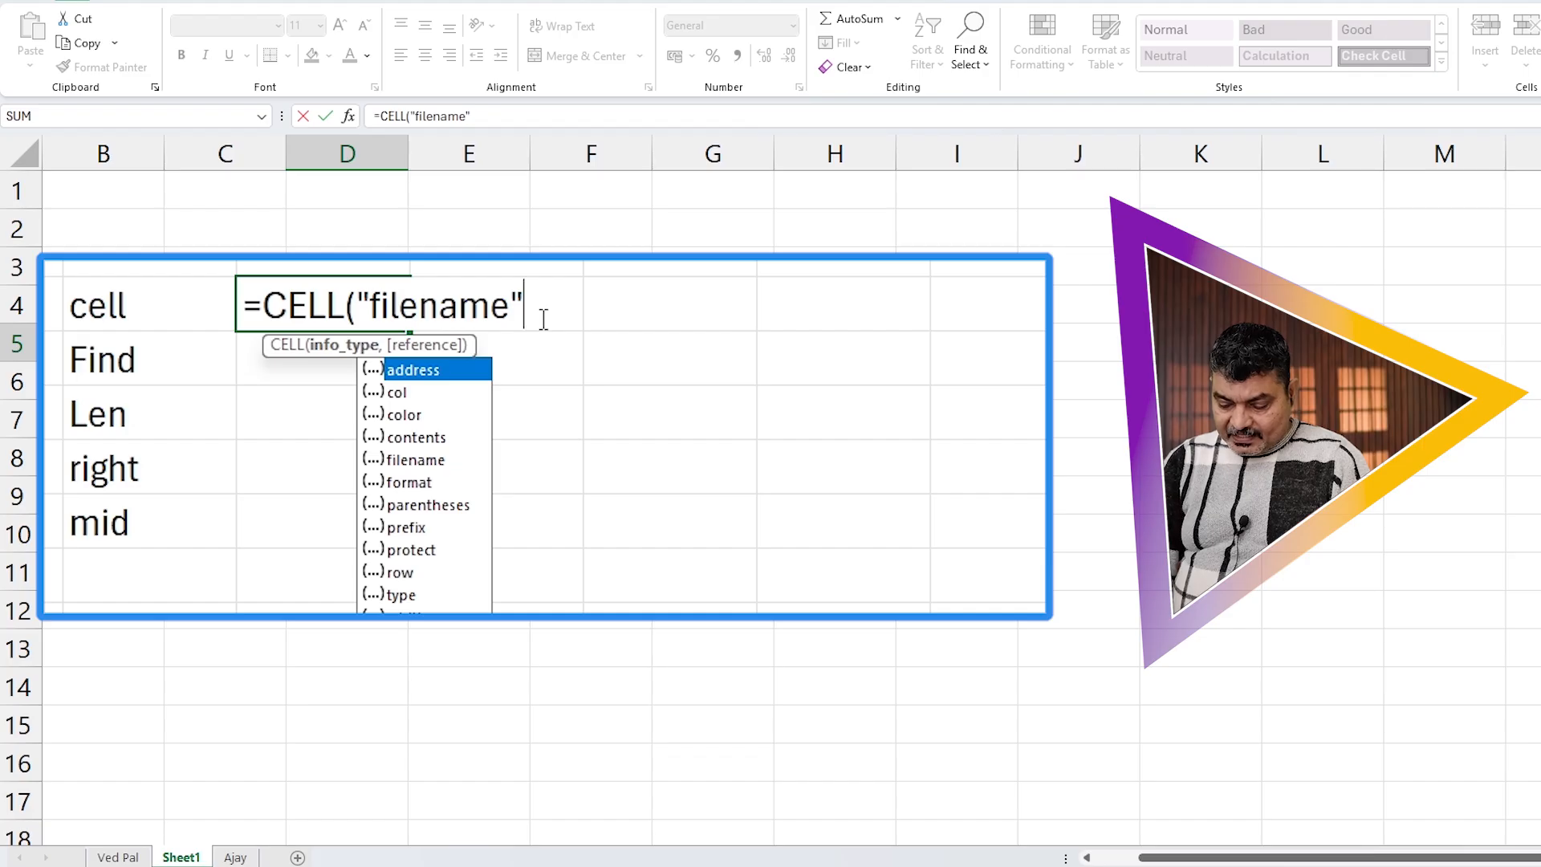
pyautogui.write(')')
pyautogui.press('Return')
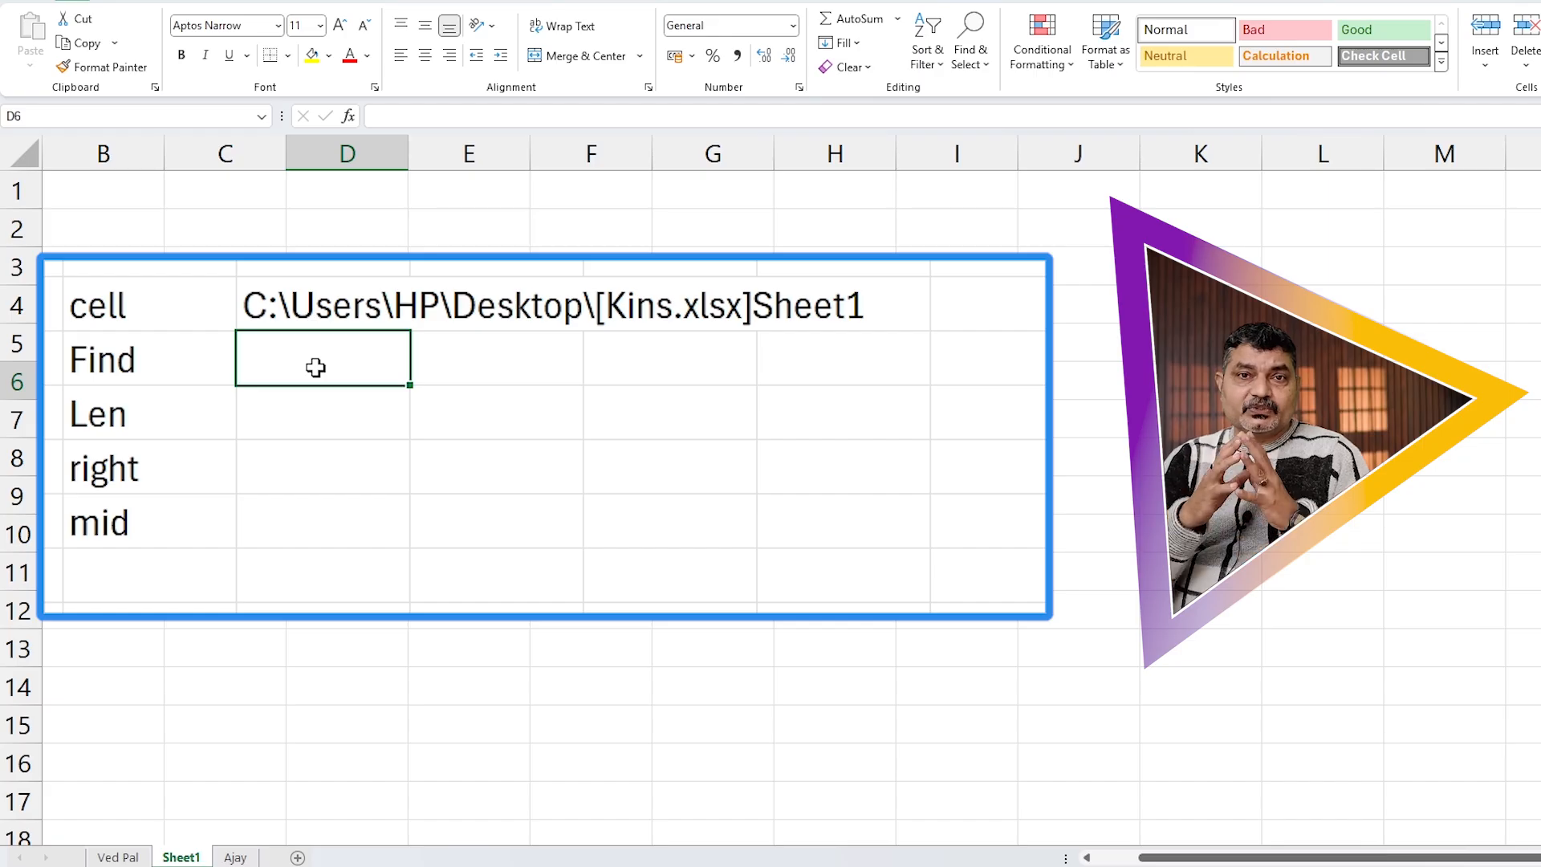
# Step: Enter the formula =FIND("[",D5) in cell D6 to locate the opening bracket in the file path
pyautogui.write('=find')
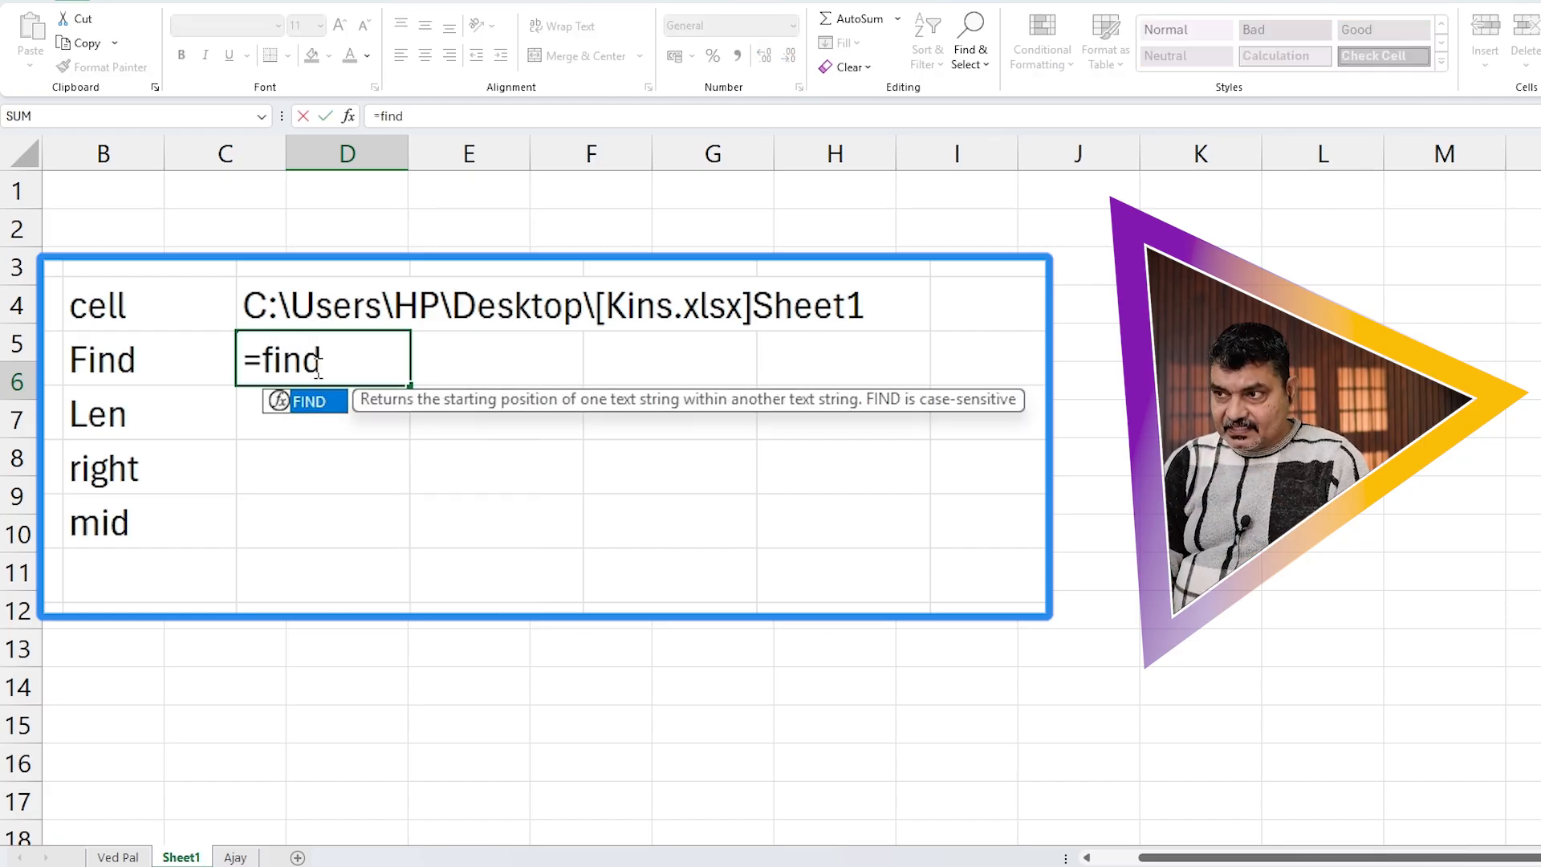
pyautogui.press('Tab')
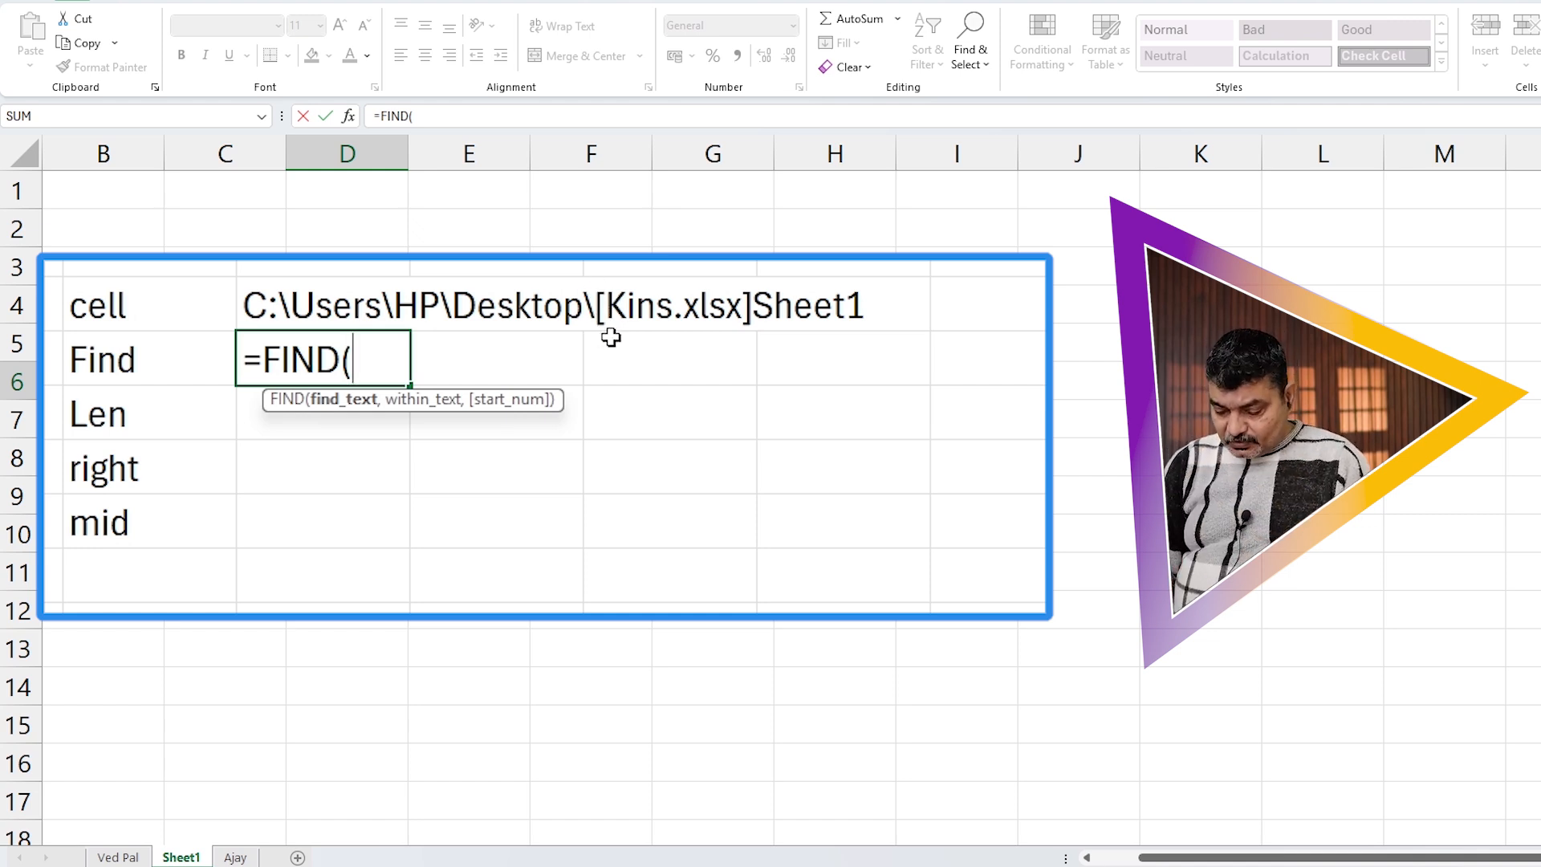
pyautogui.write('"["')
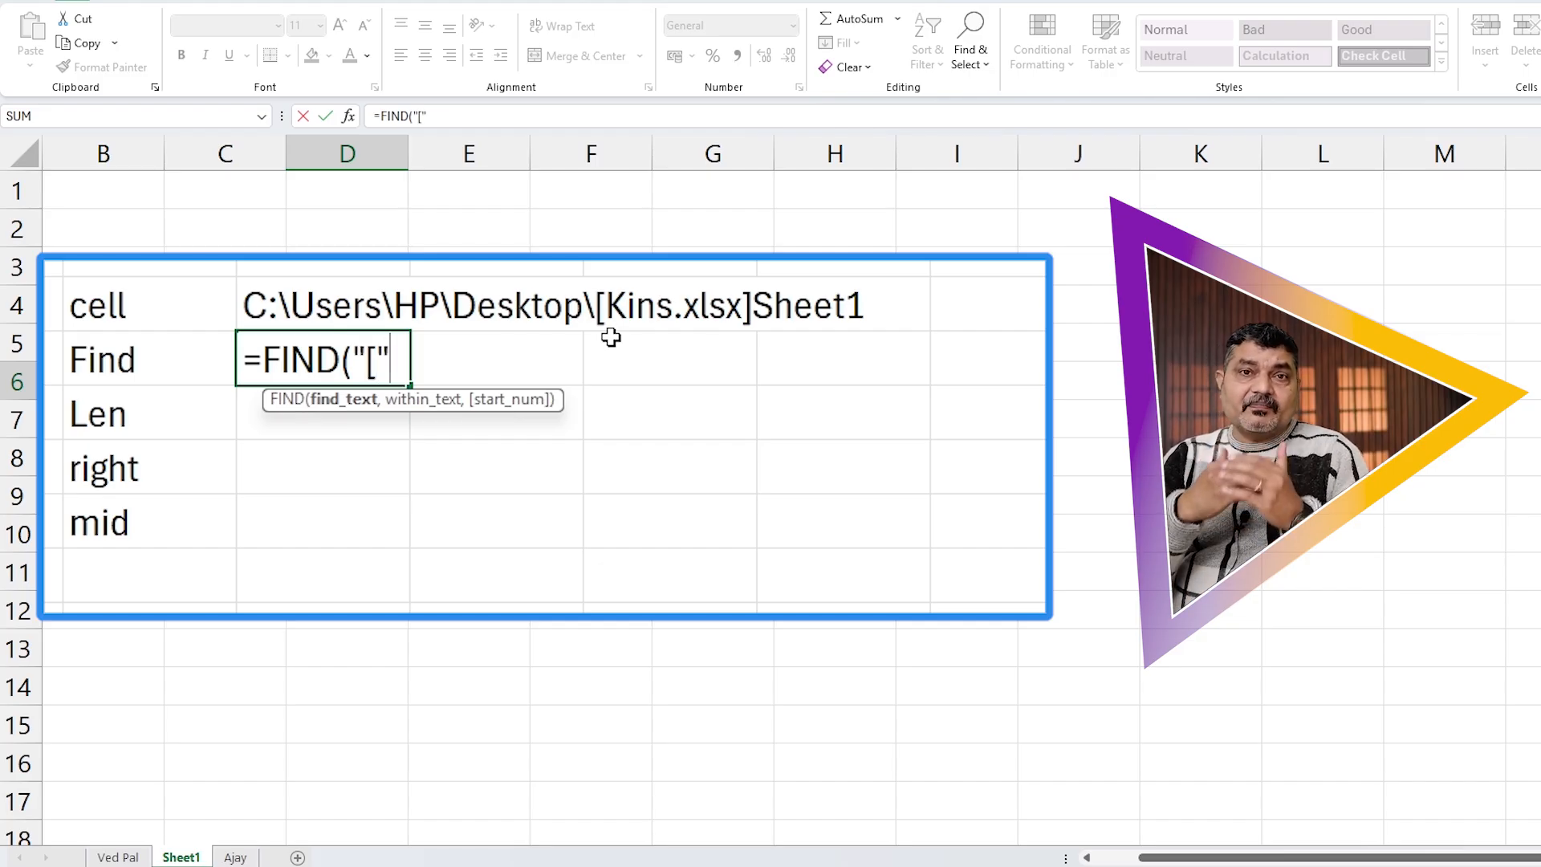
pyautogui.write(',')
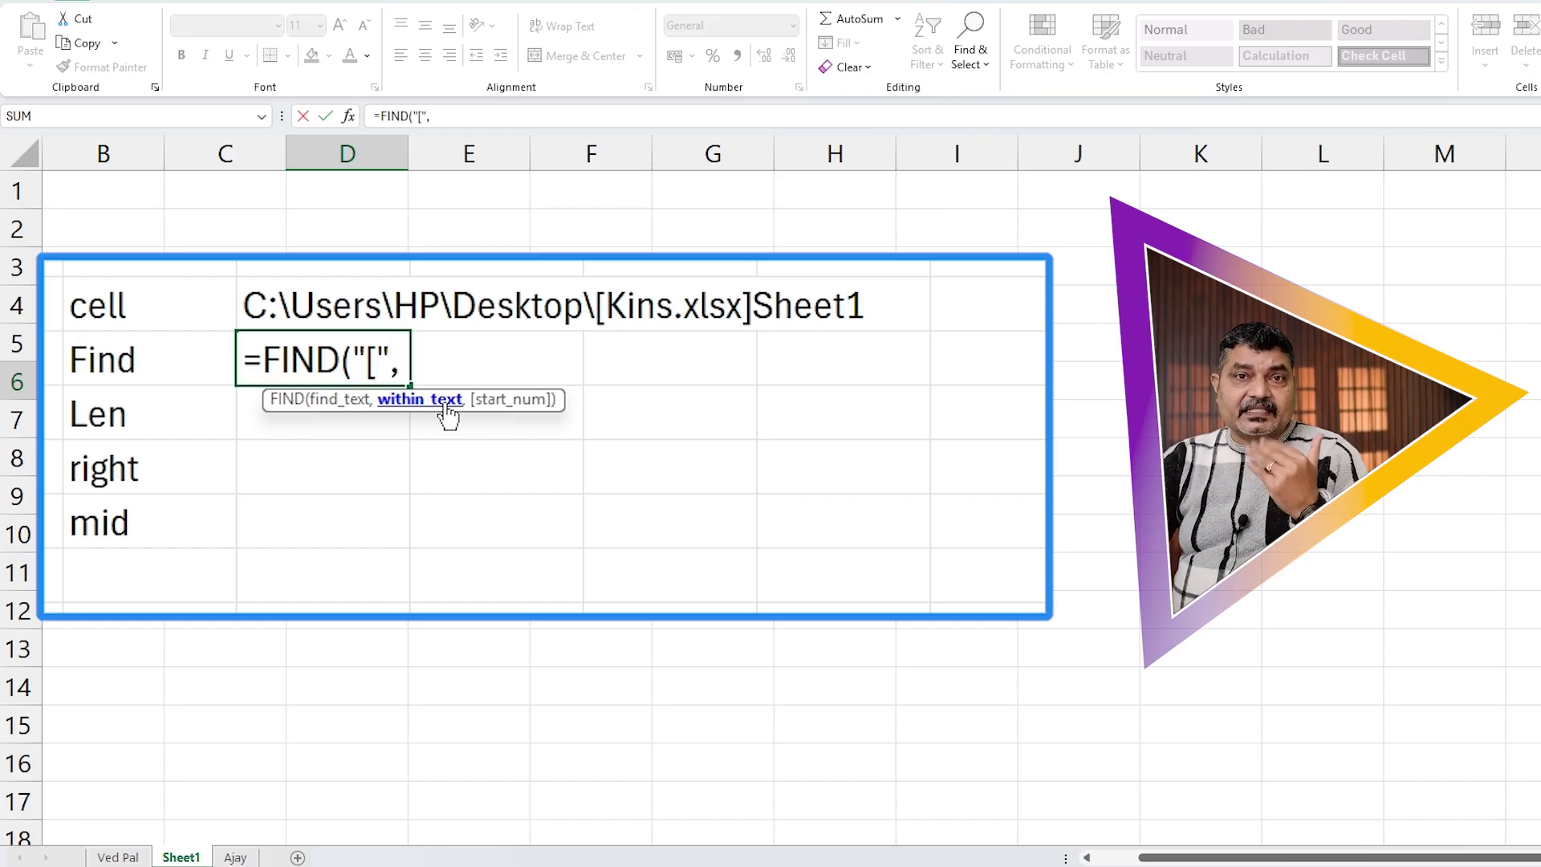
pyautogui.click(281, 305)
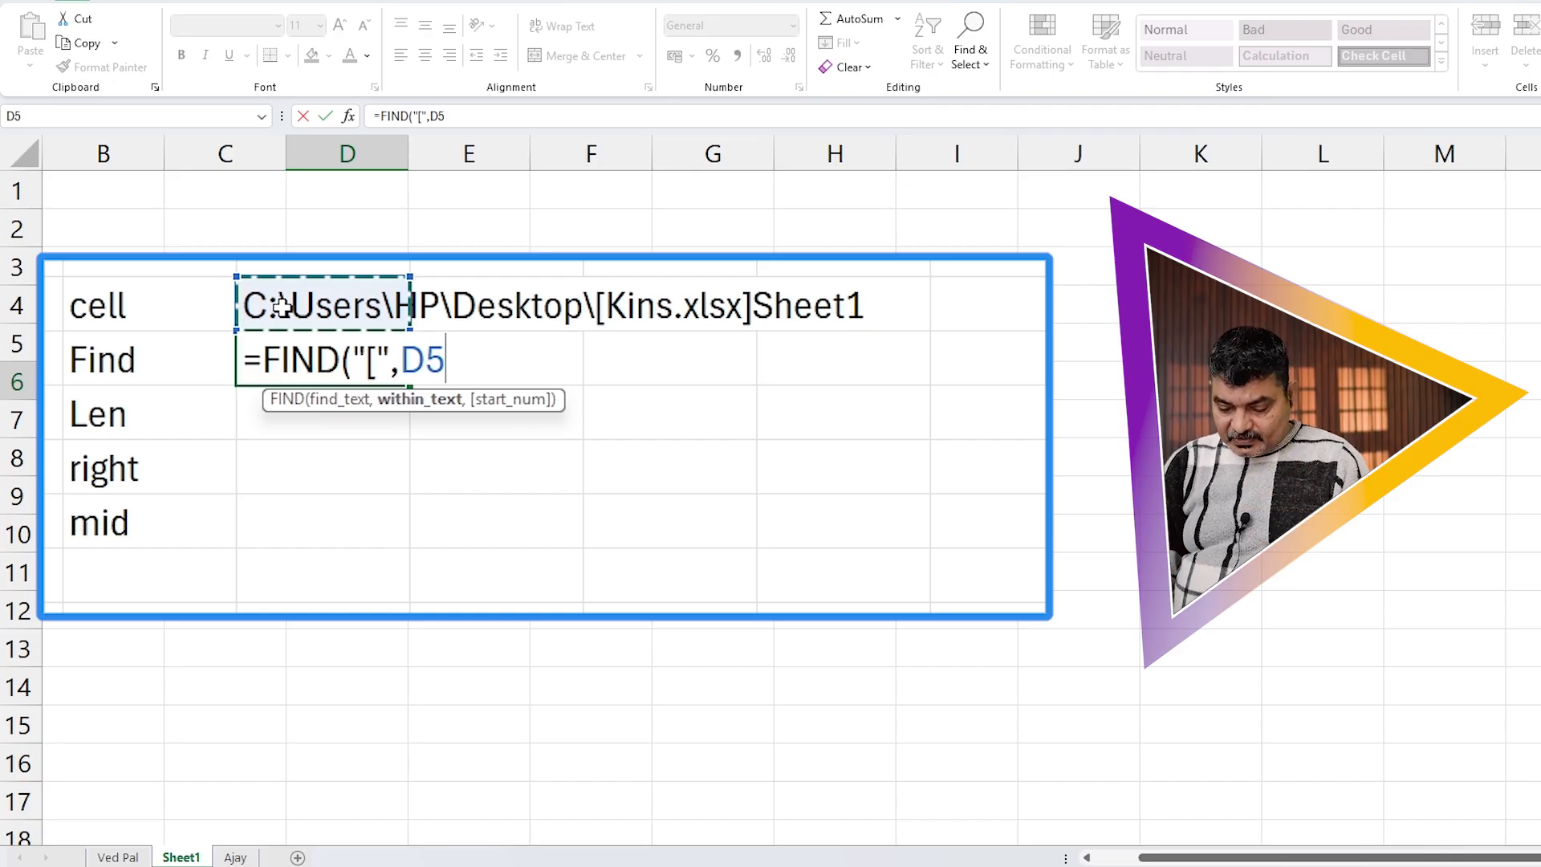
pyautogui.write(')')
pyautogui.press('Return')
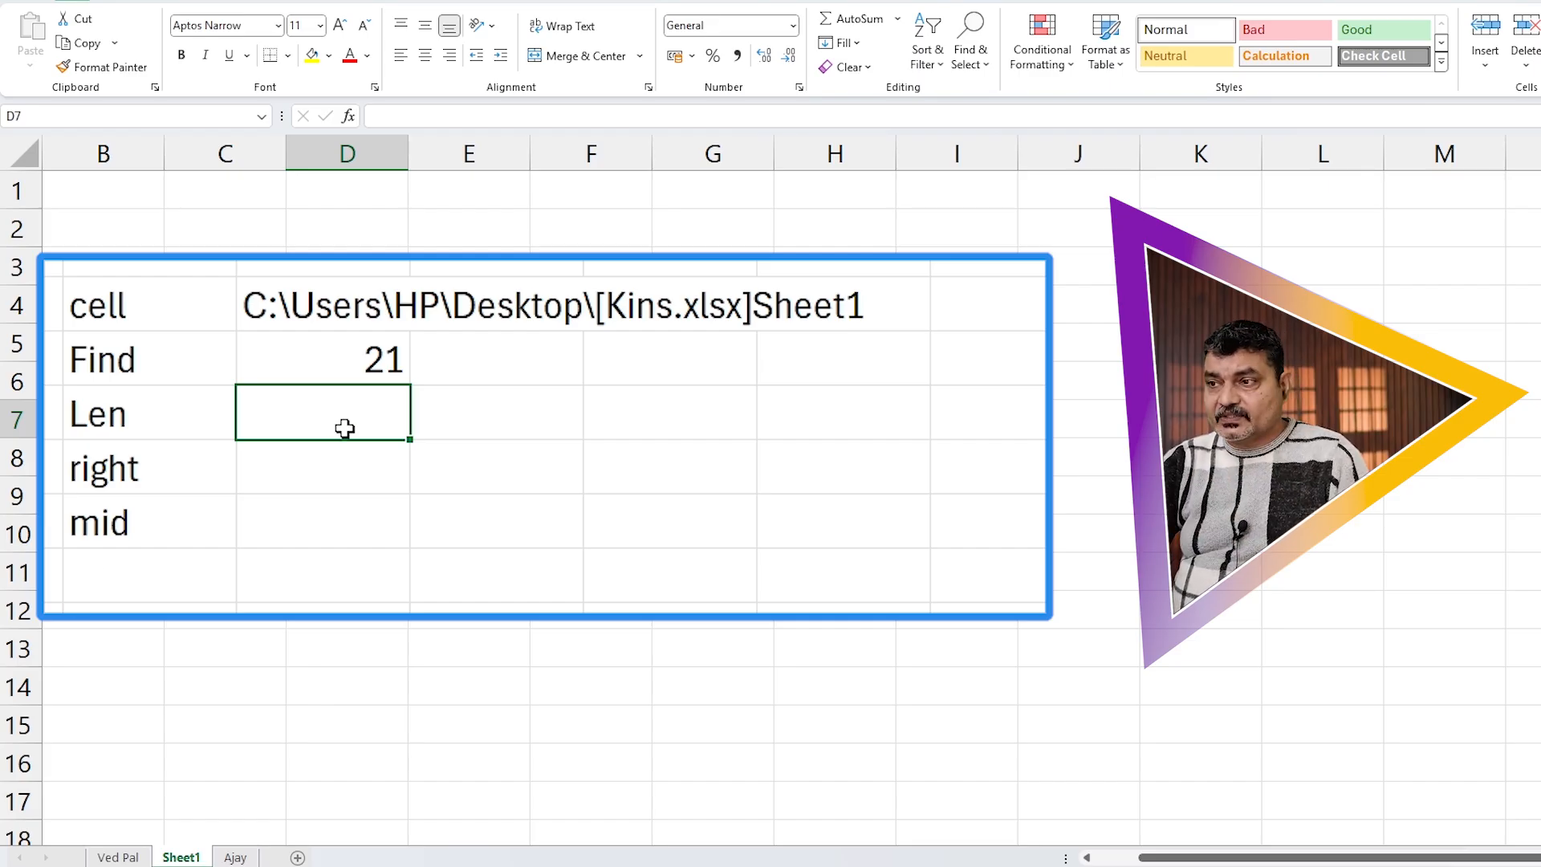
pyautogui.write('=keb')
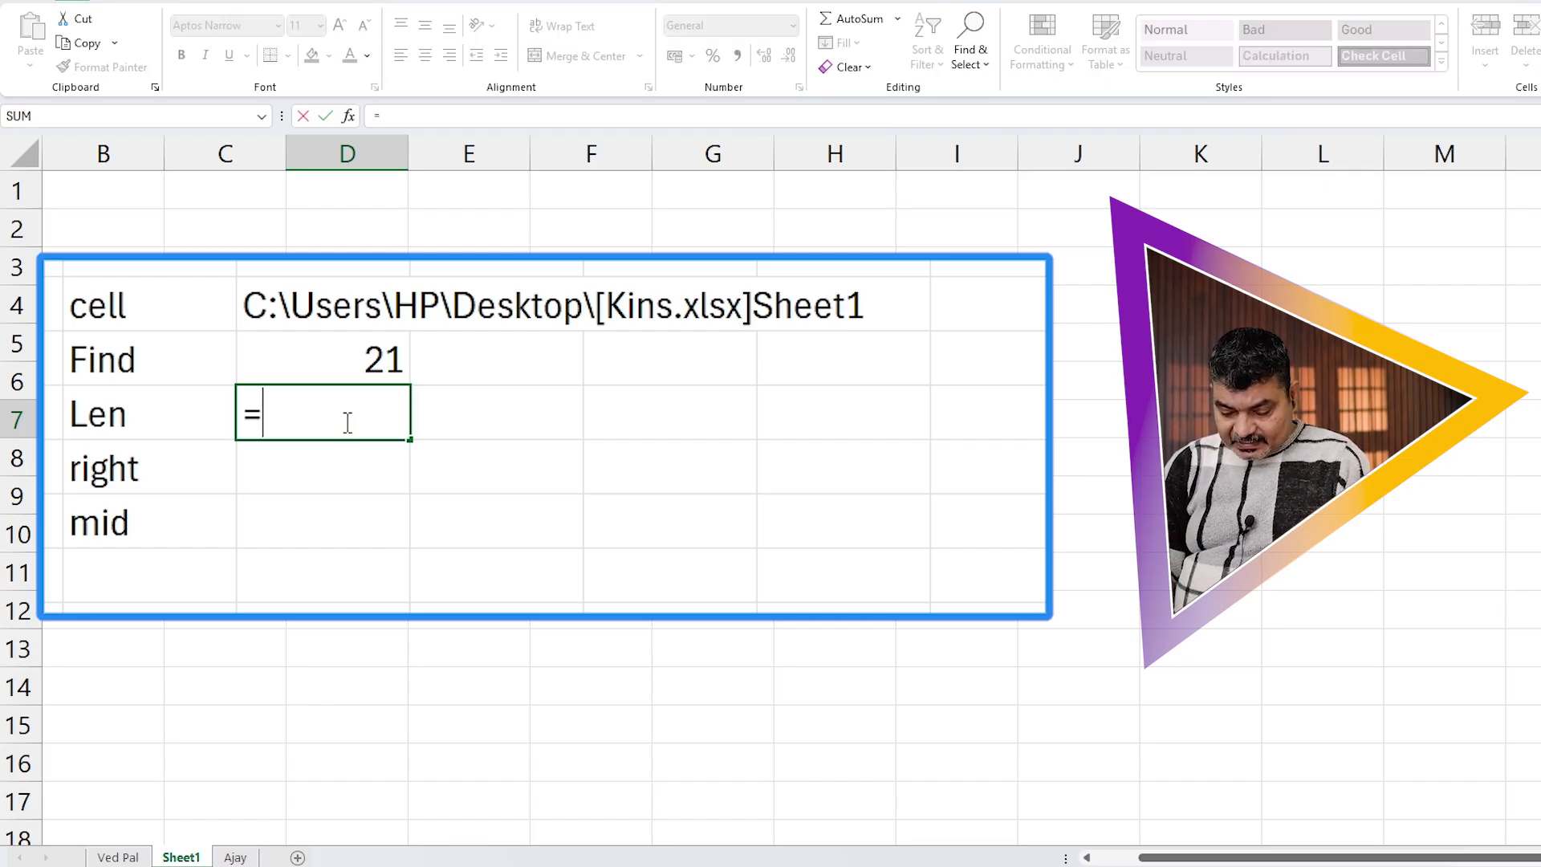
pyautogui.press('BackSpace')
pyautogui.write('n')
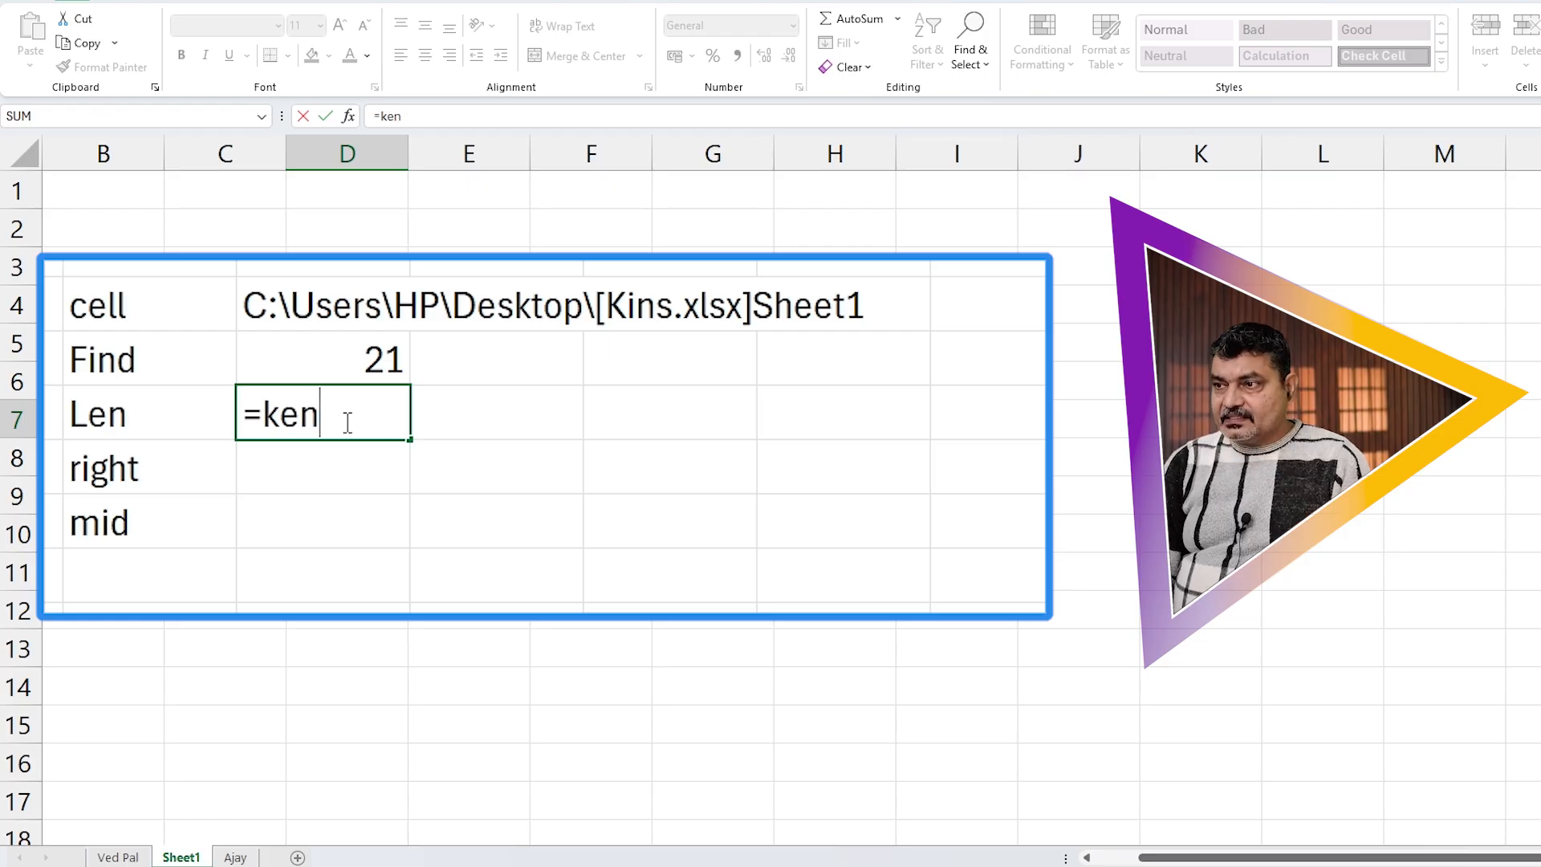
pyautogui.press('Tab')
pyautogui.click(346, 390)
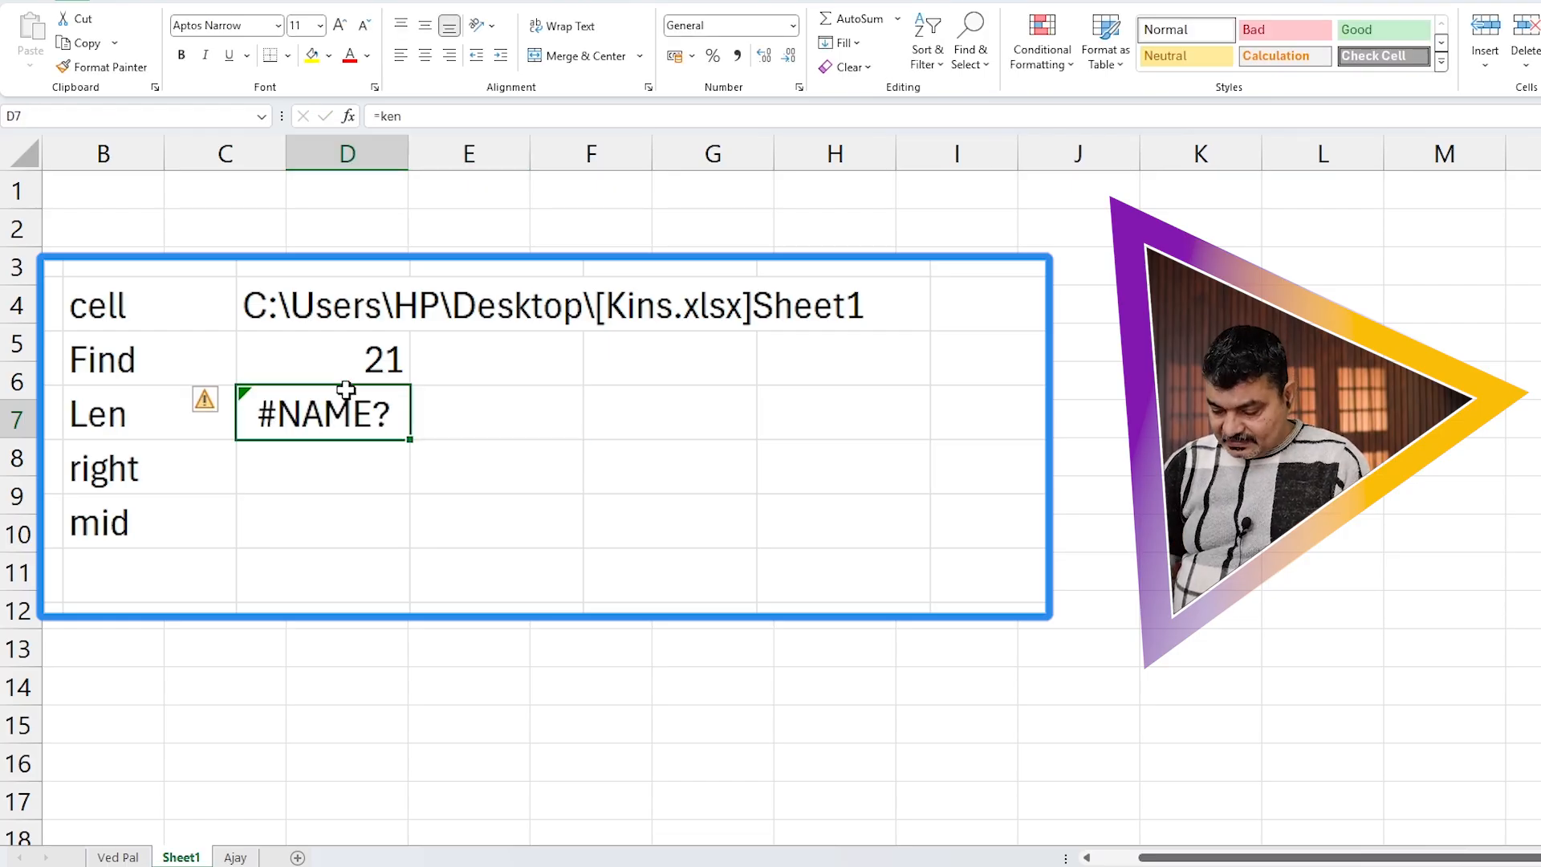
pyautogui.press('Delete')
# Step: Enter the formula =LEN(D5) in cell D7 to count the characters of the file path
pyautogui.write('=len')
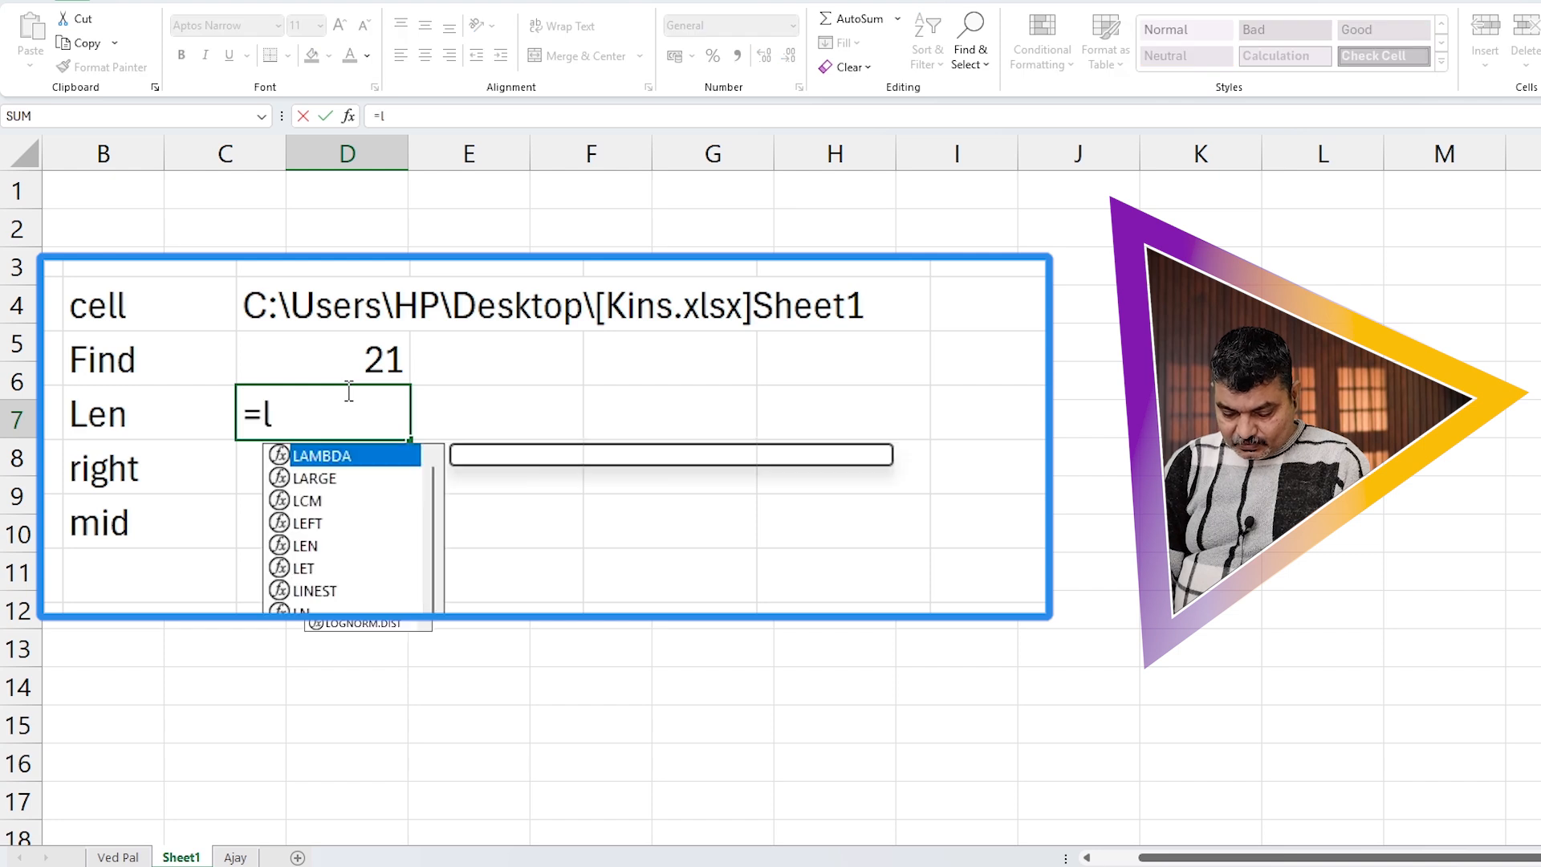
pyautogui.press('Tab')
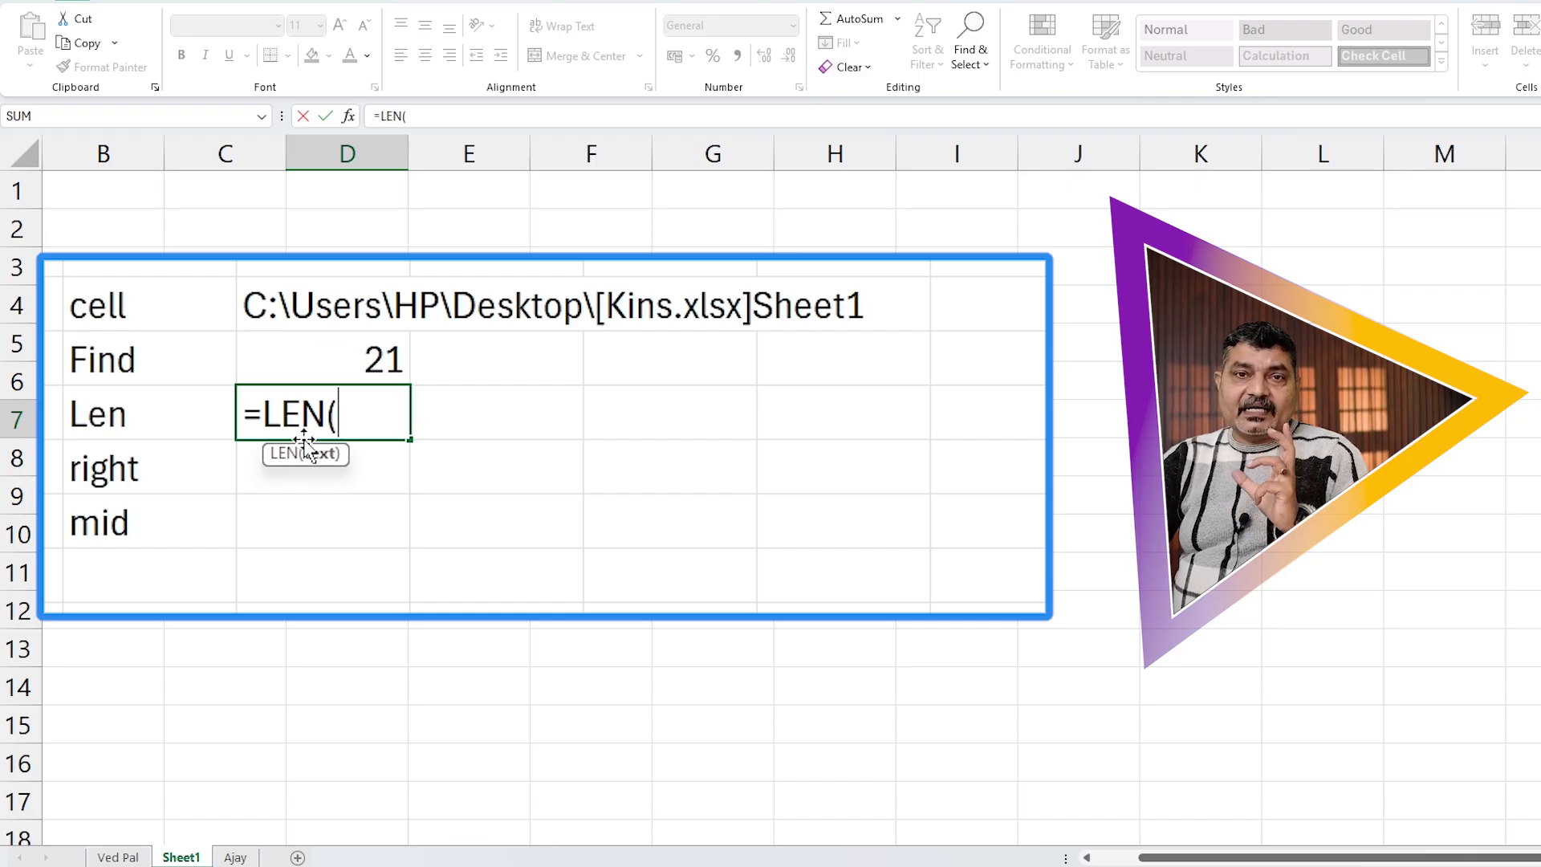
pyautogui.click(305, 297)
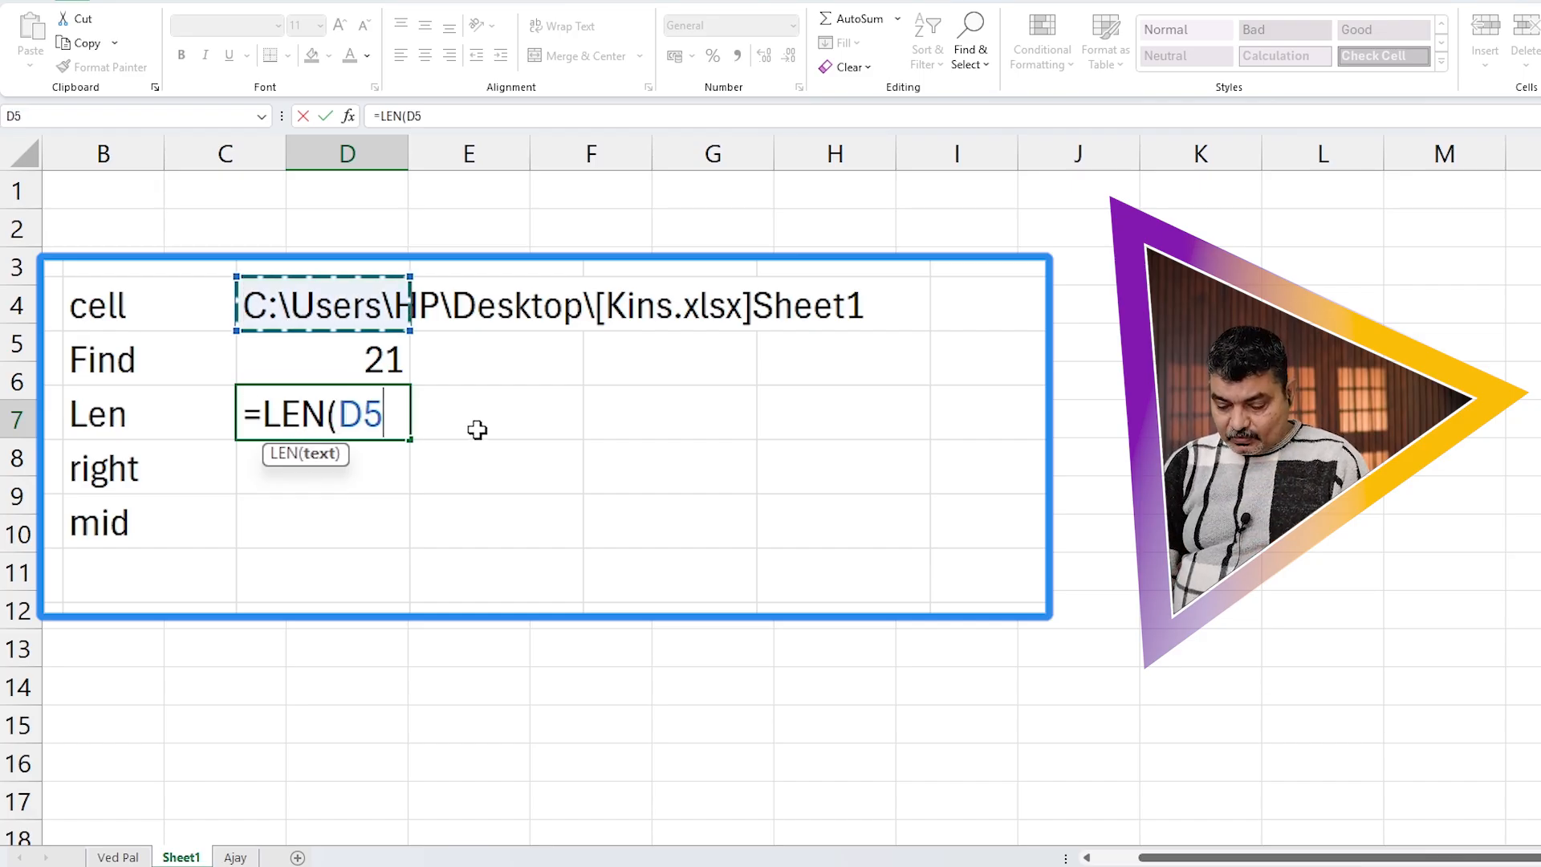
pyautogui.write(')')
pyautogui.press('Return')
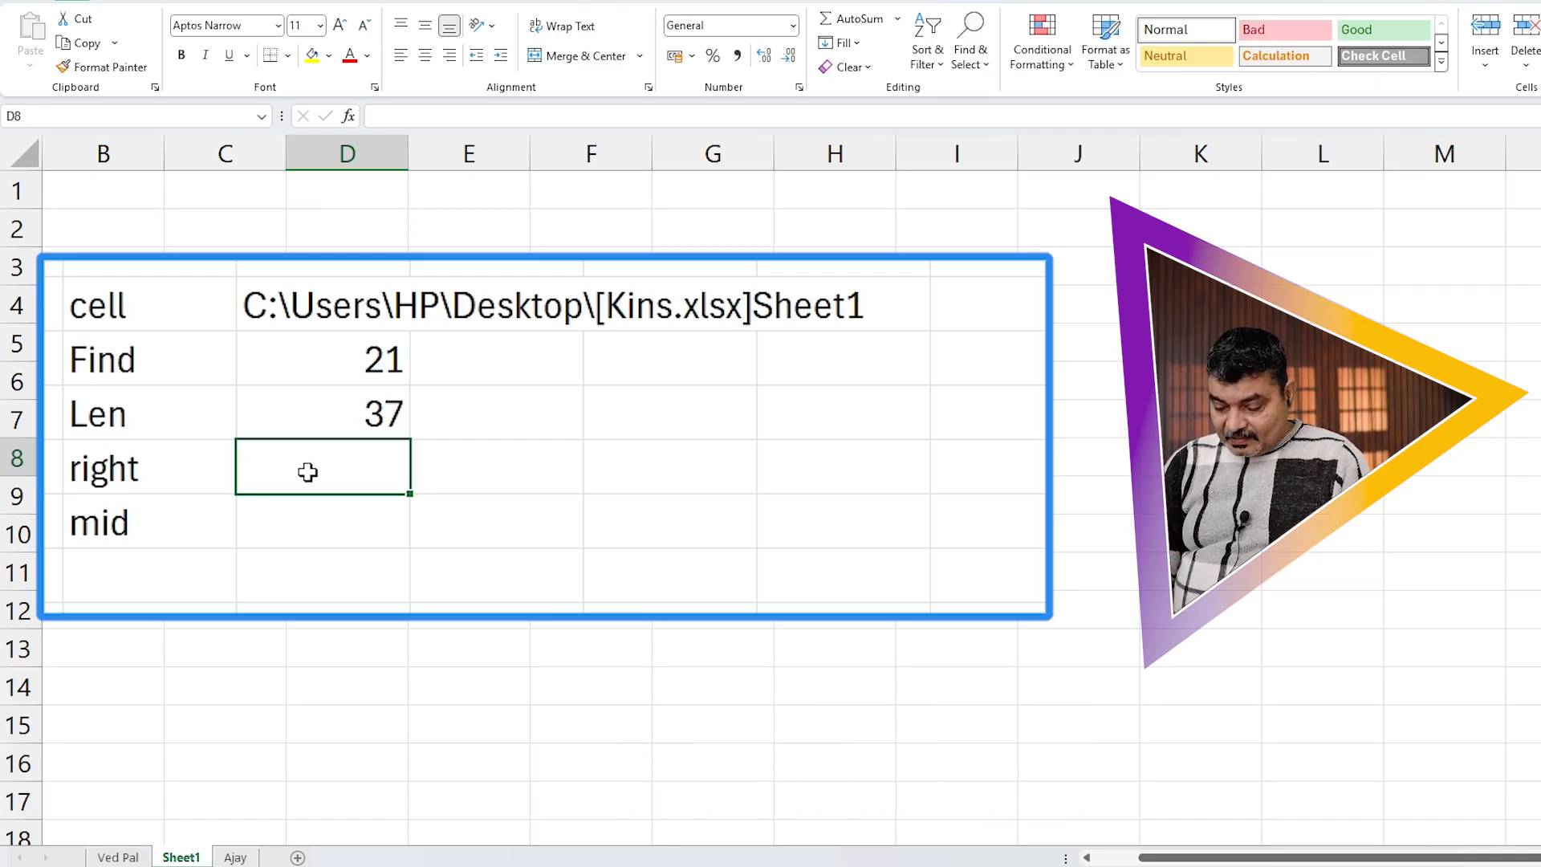
# Step: Enter the formula =RIGHT(D5,5) in cell D8 to extract the last five characters of the file path
pyautogui.write('=ri')
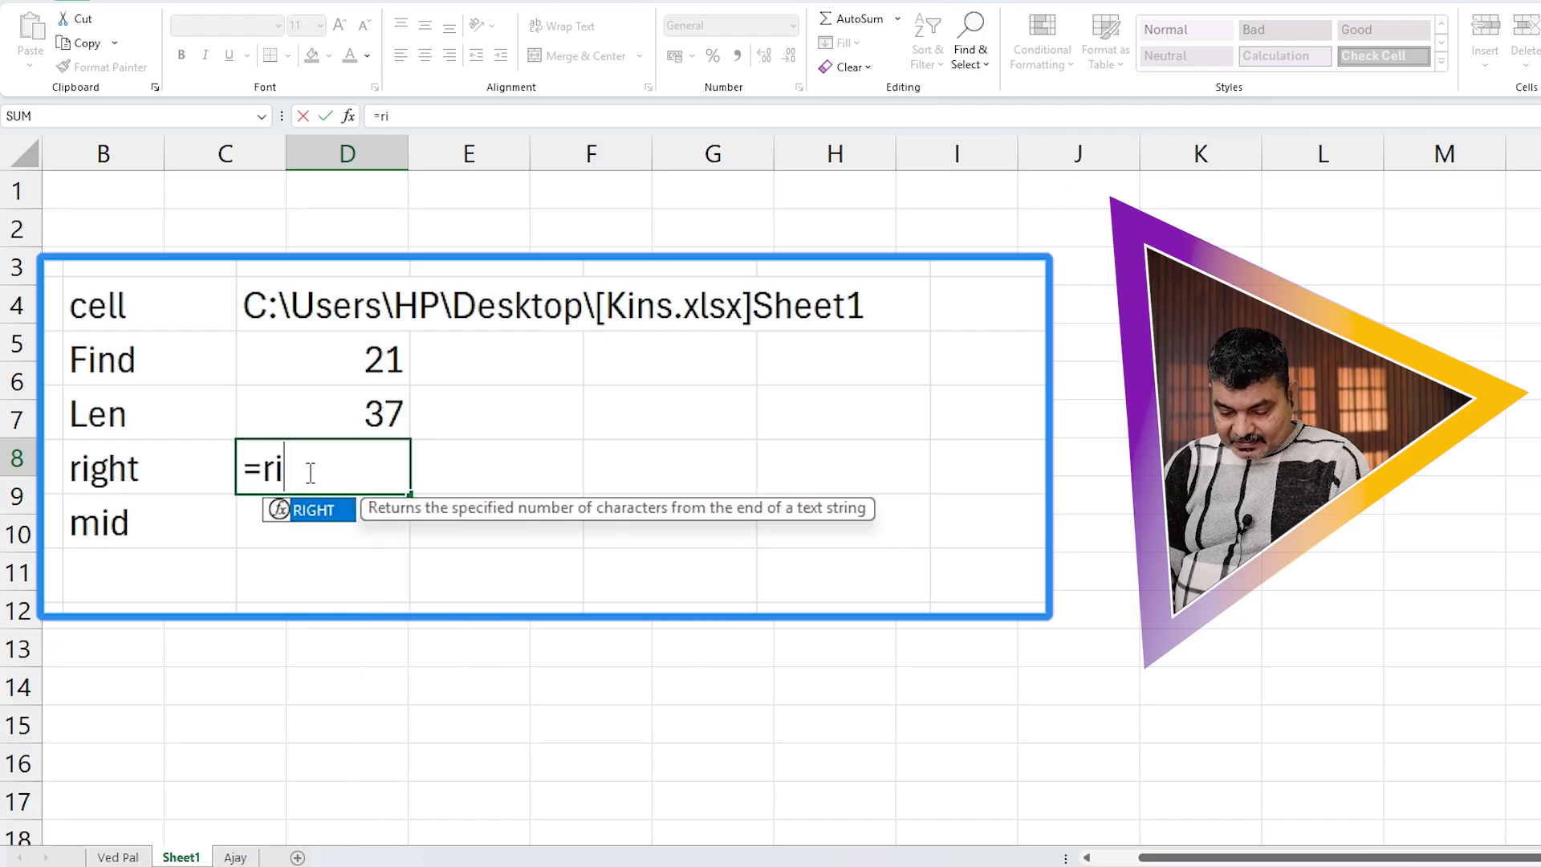
pyautogui.write('ght')
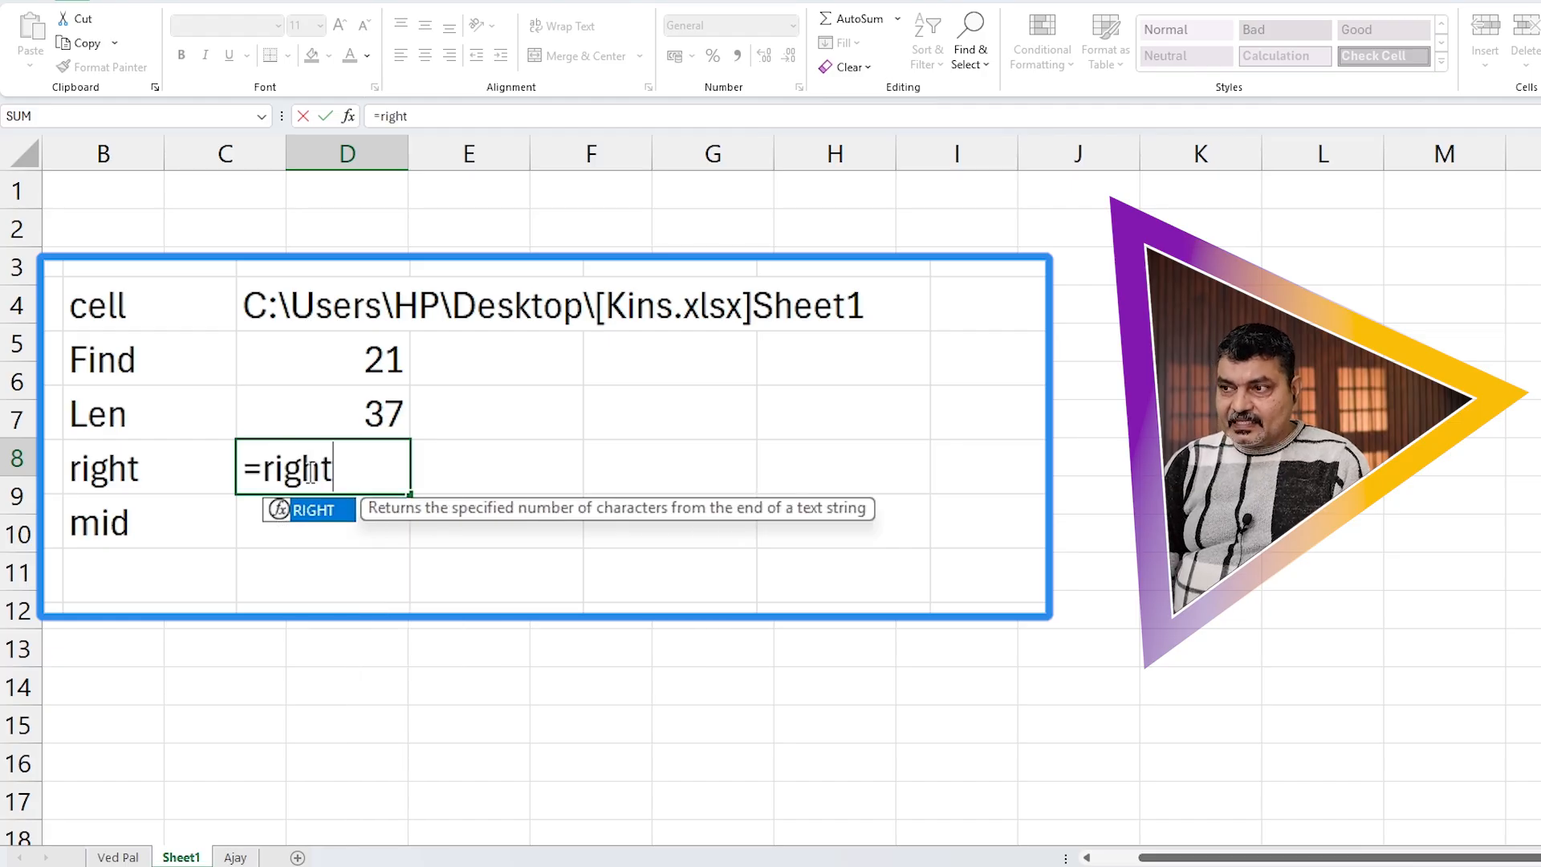
pyautogui.press('Tab')
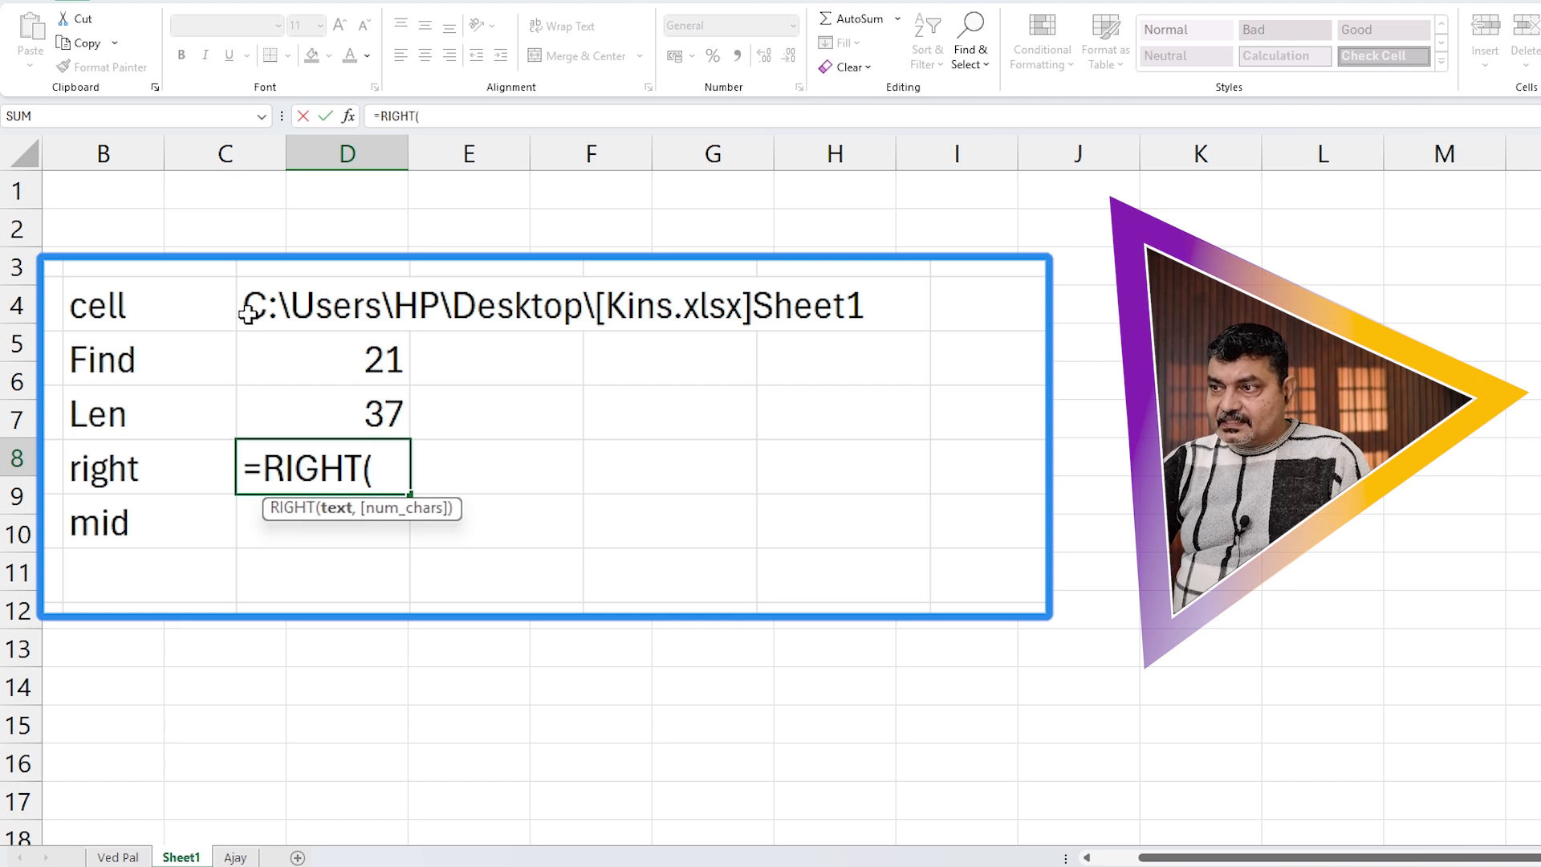
pyautogui.click(280, 314)
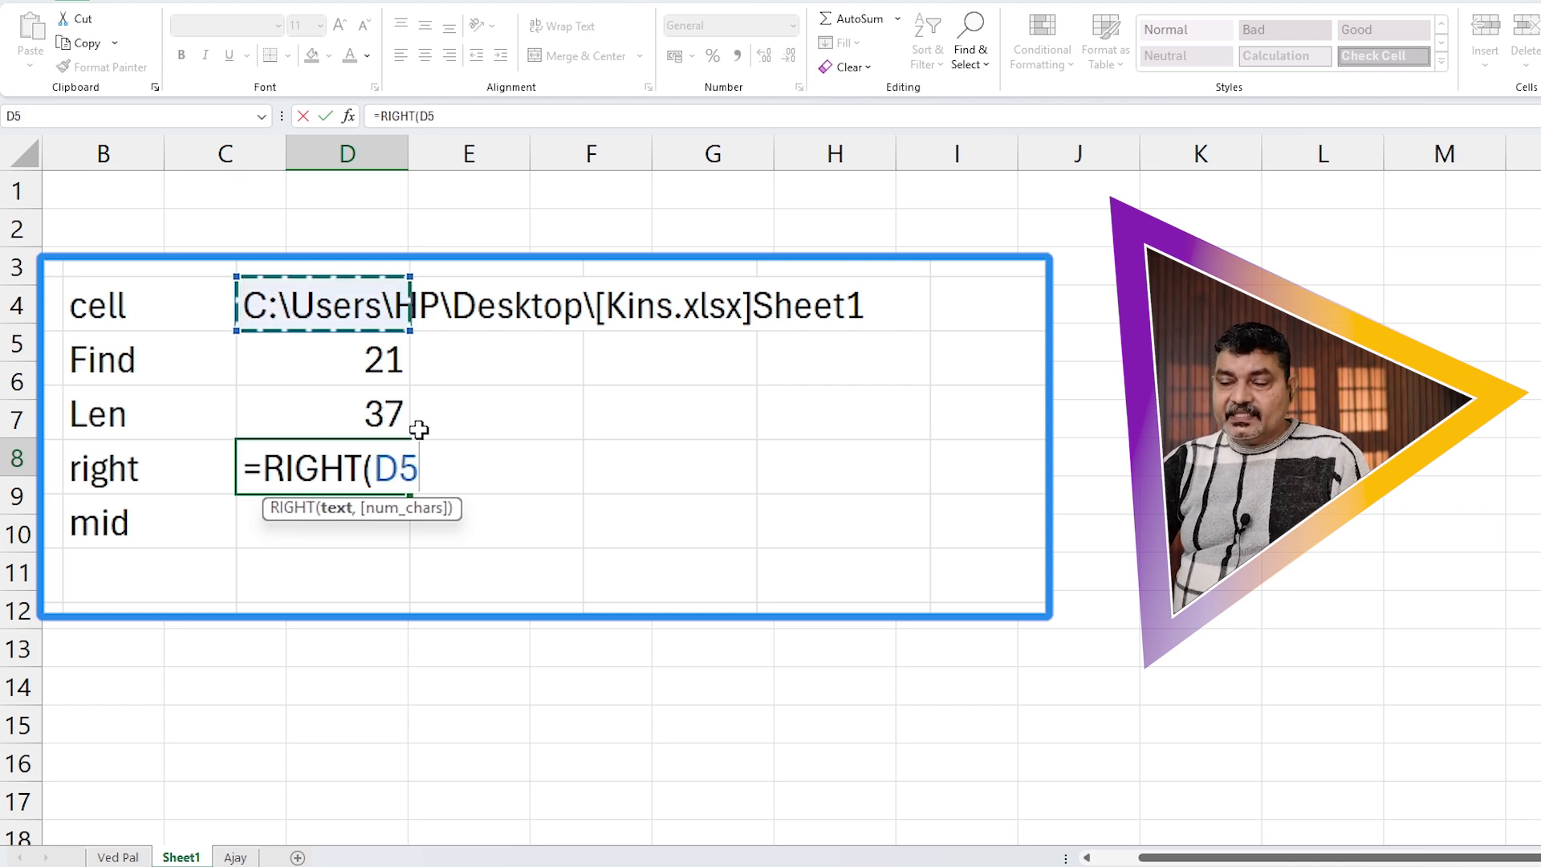
pyautogui.write(',')
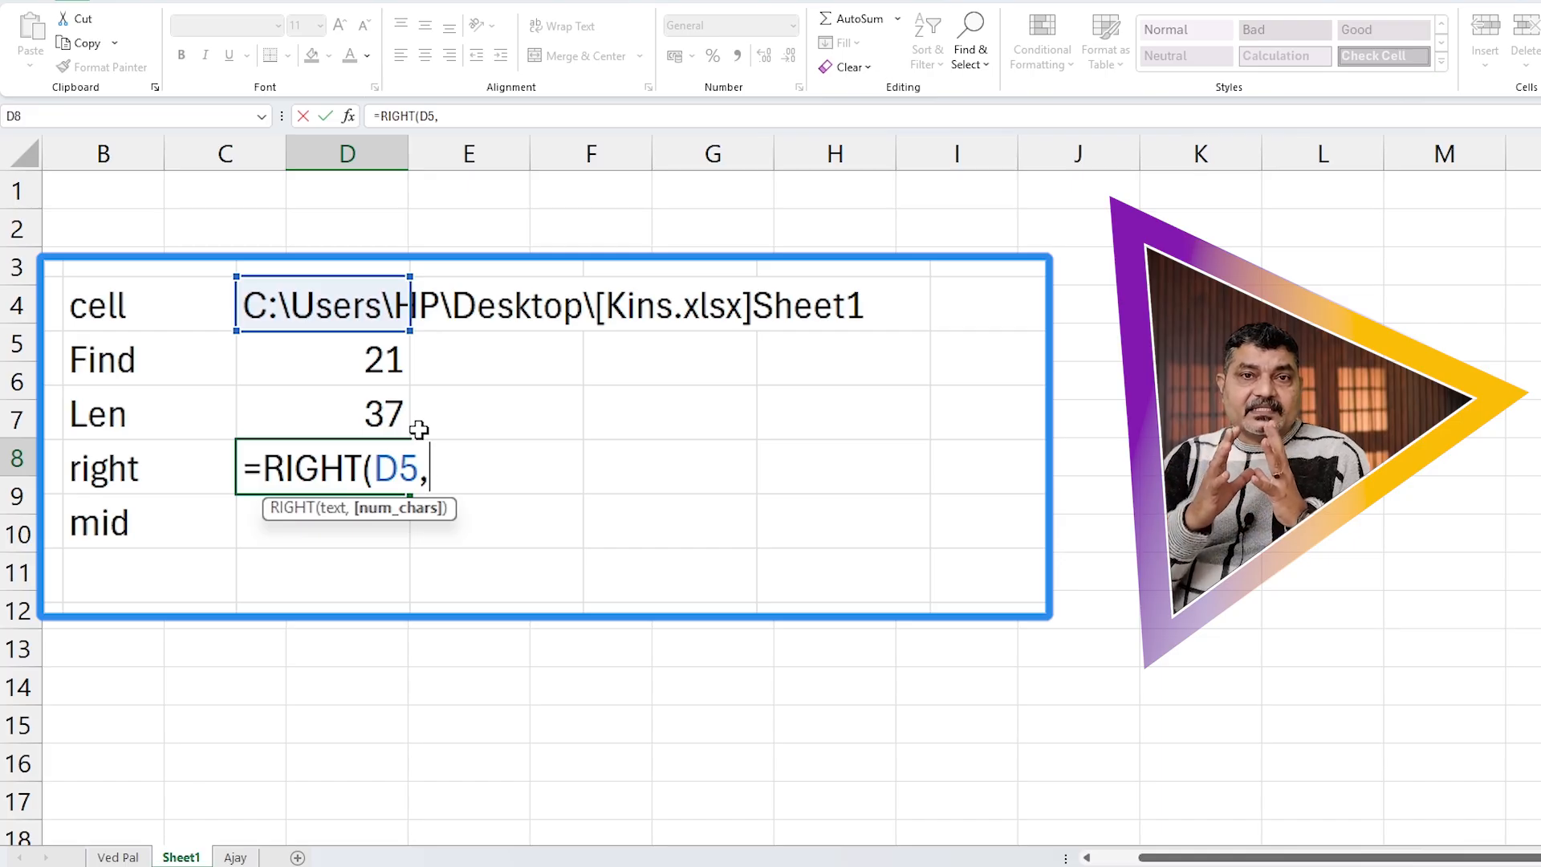
pyautogui.write('5')
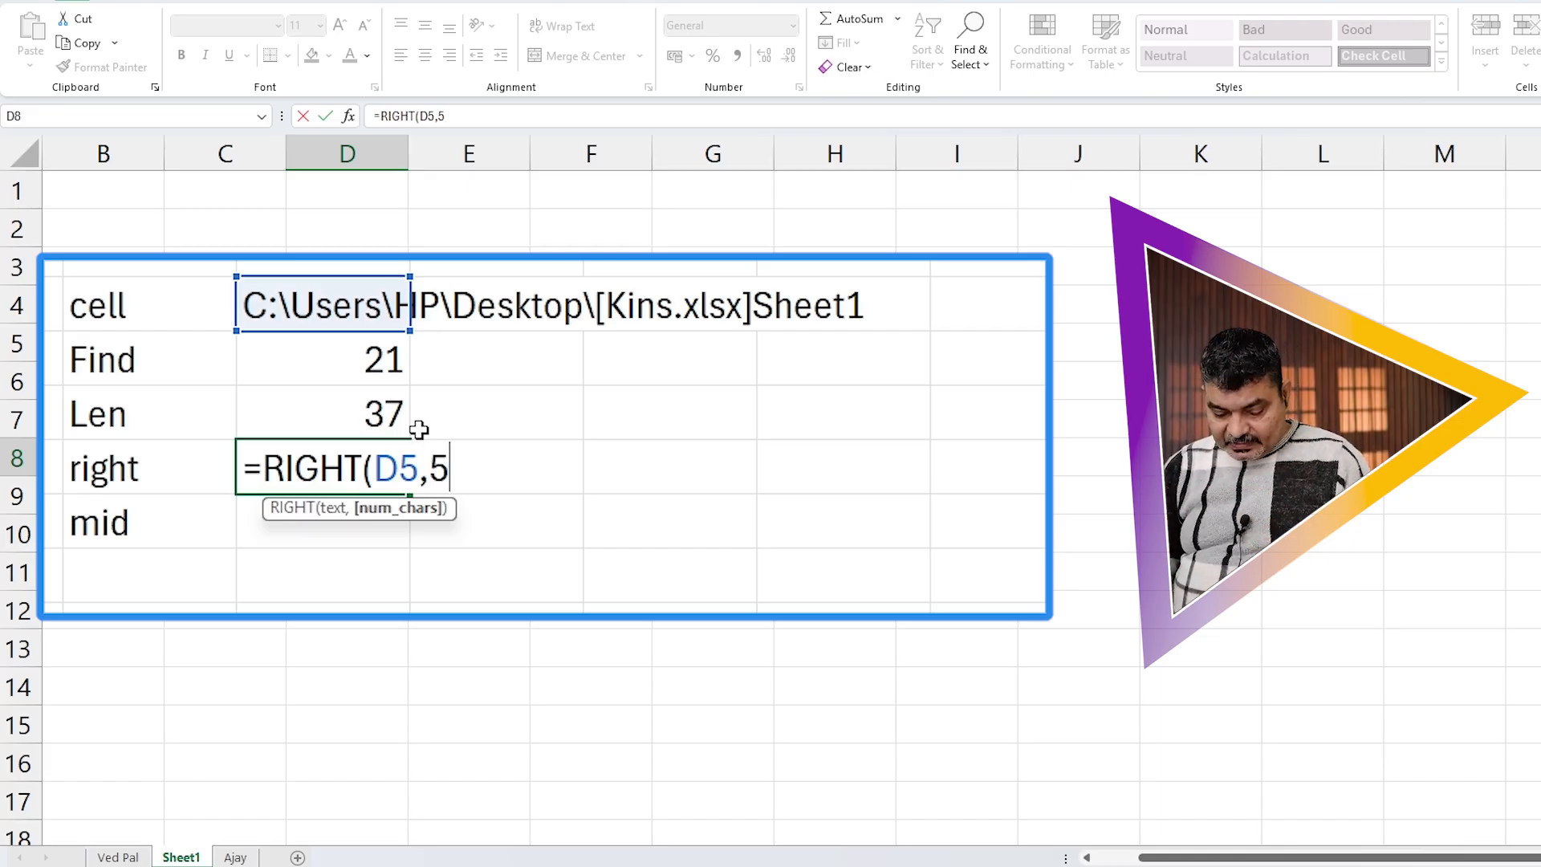
pyautogui.write(')')
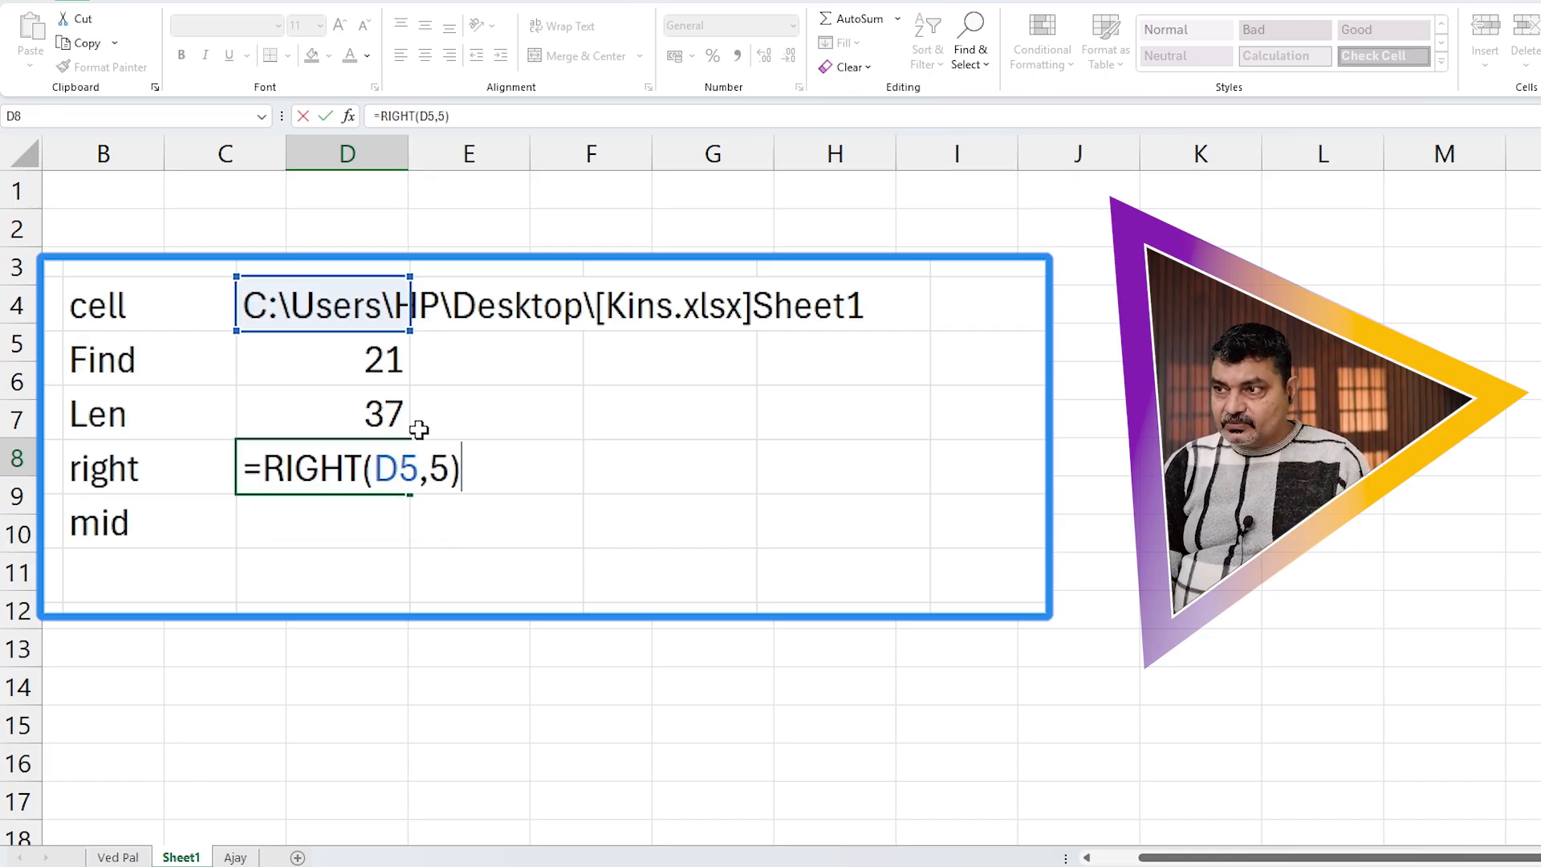
pyautogui.press('Return')
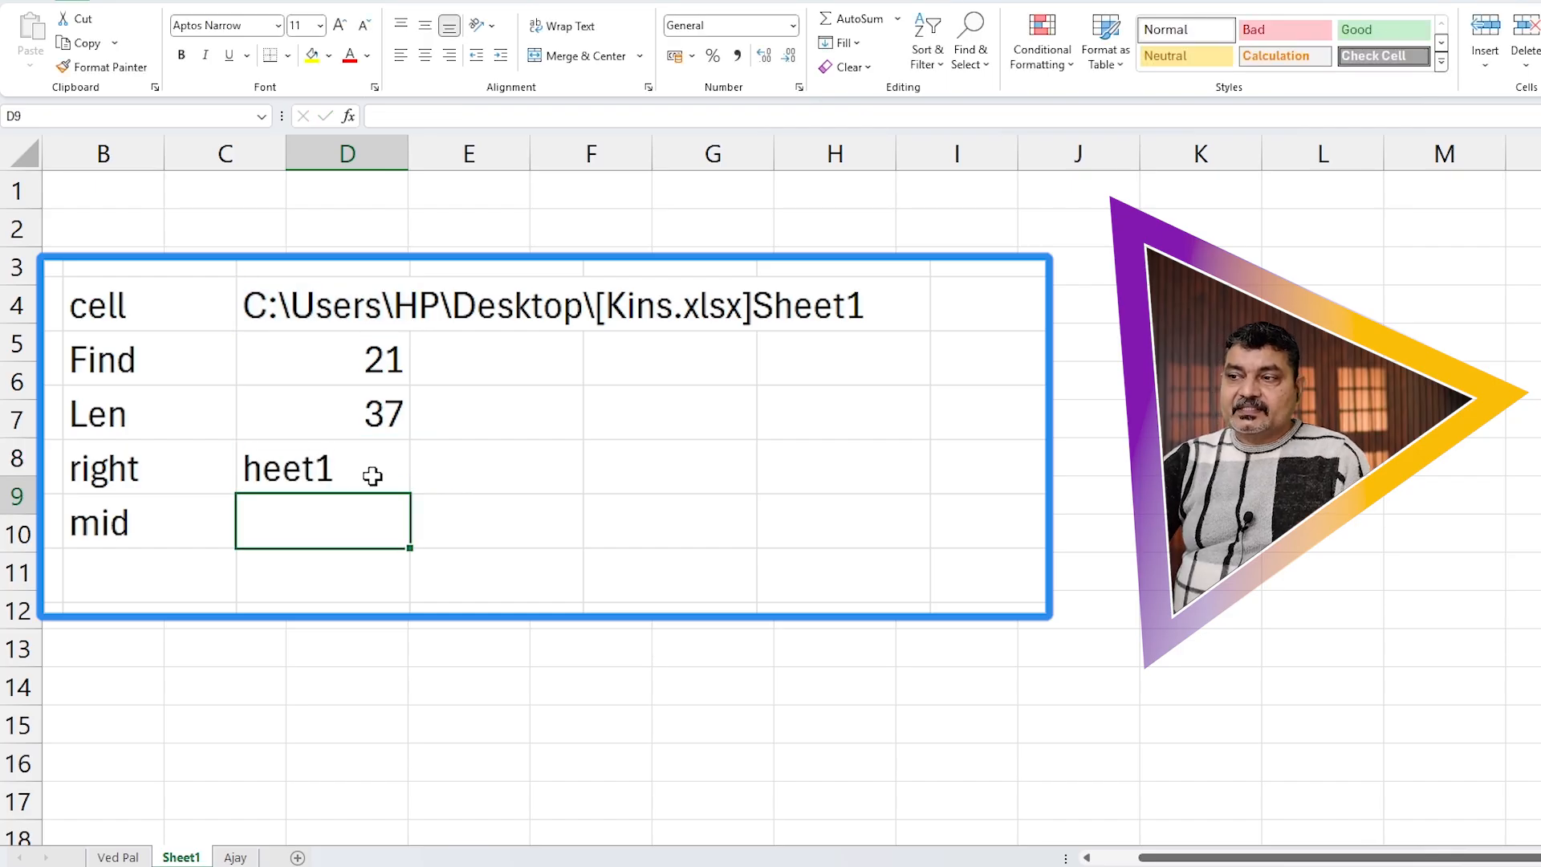
# Step: Set the character count of the RIGHT formula in cell D8 to 6
pyautogui.click(264, 304)
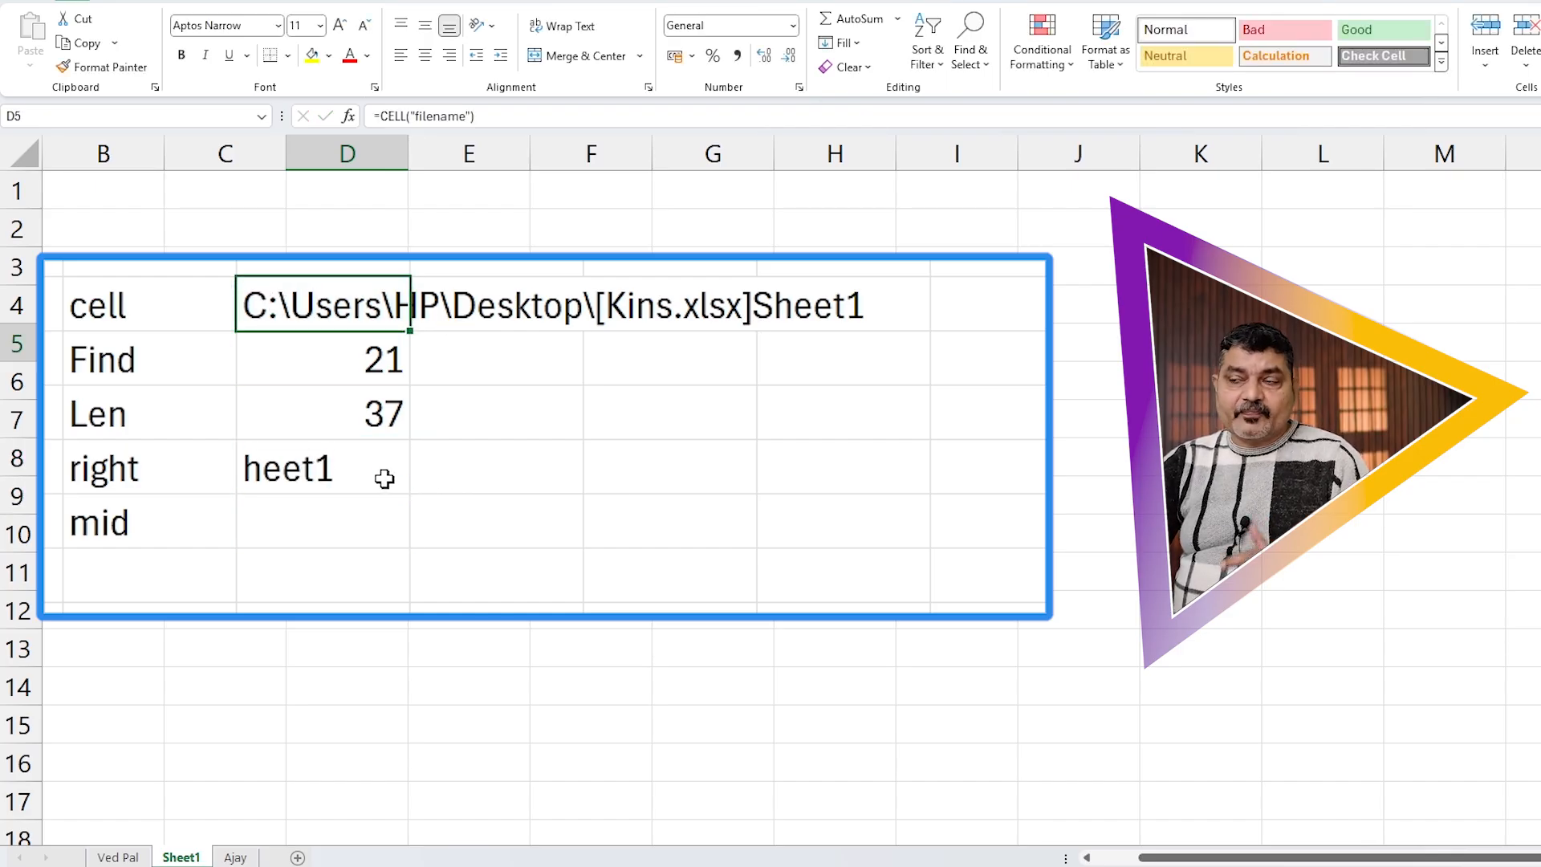
pyautogui.click(325, 478)
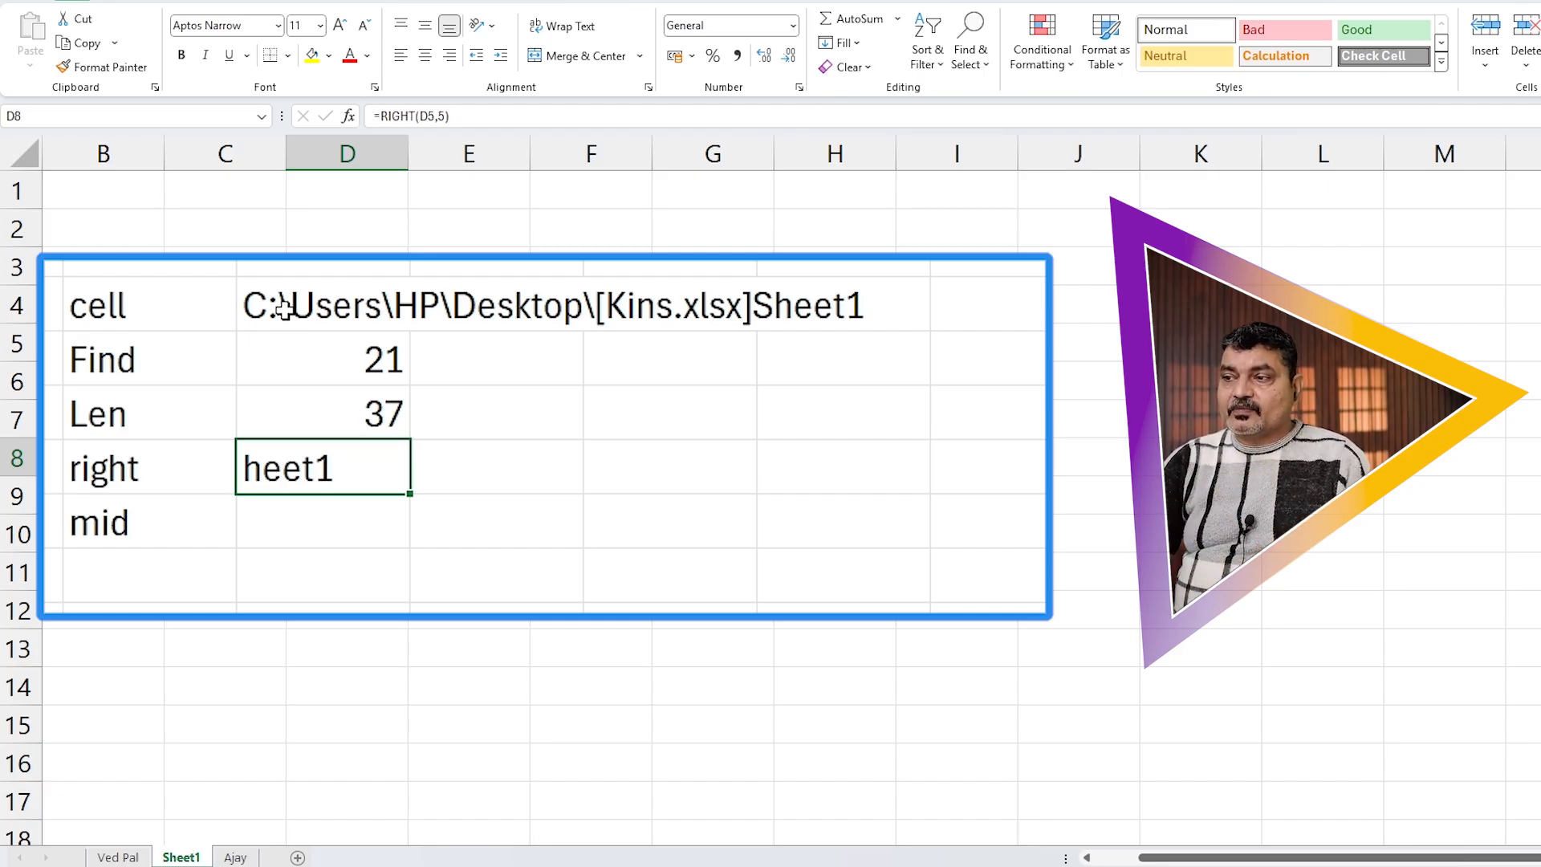
pyautogui.click(440, 116)
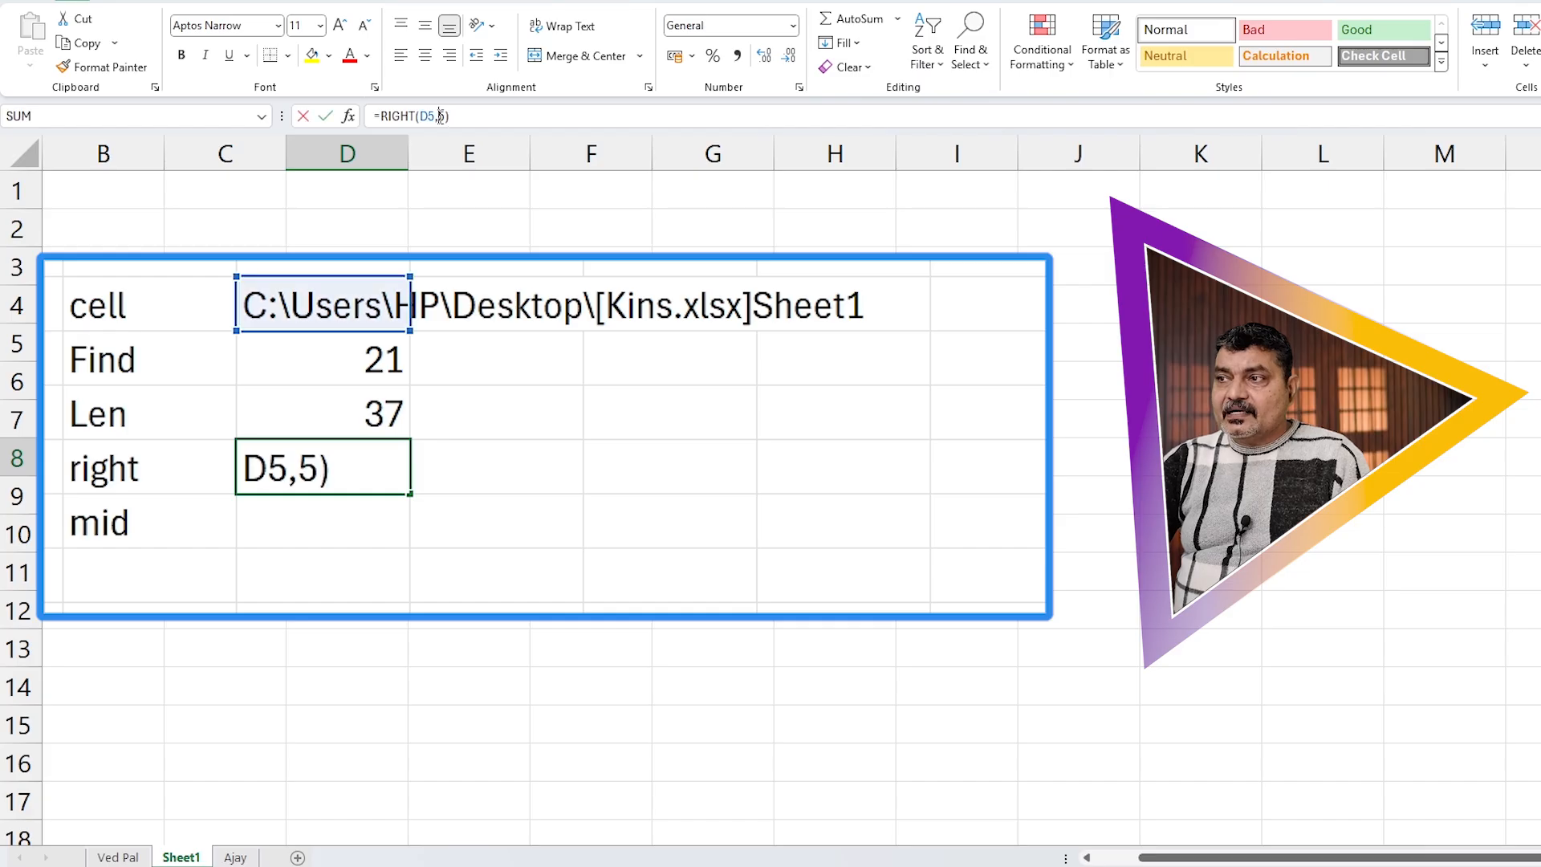
pyautogui.press('Delete')
pyautogui.write('6')
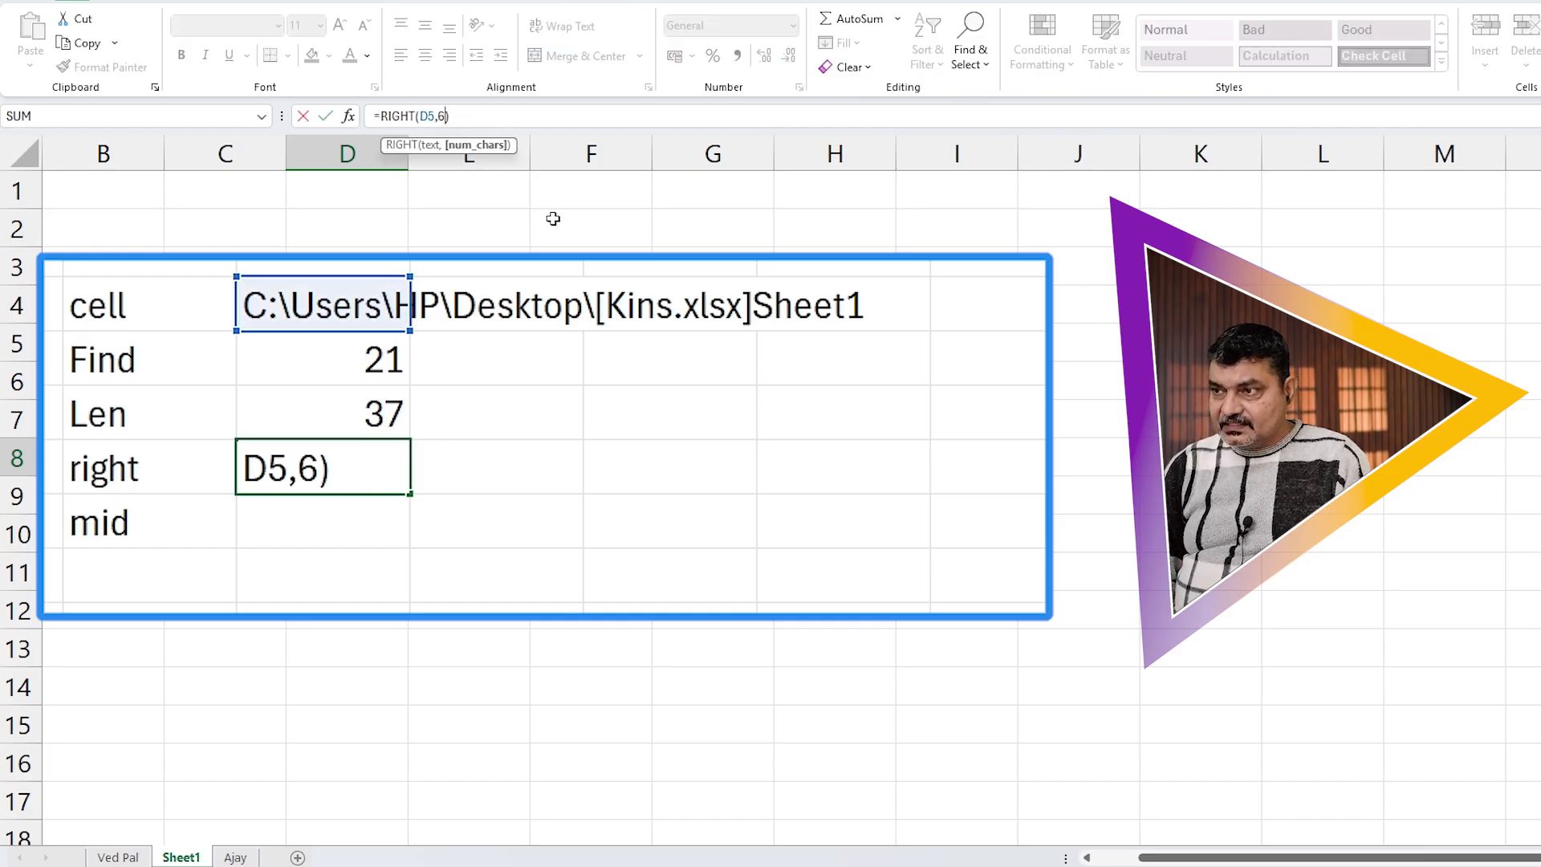
pyautogui.press('Return')
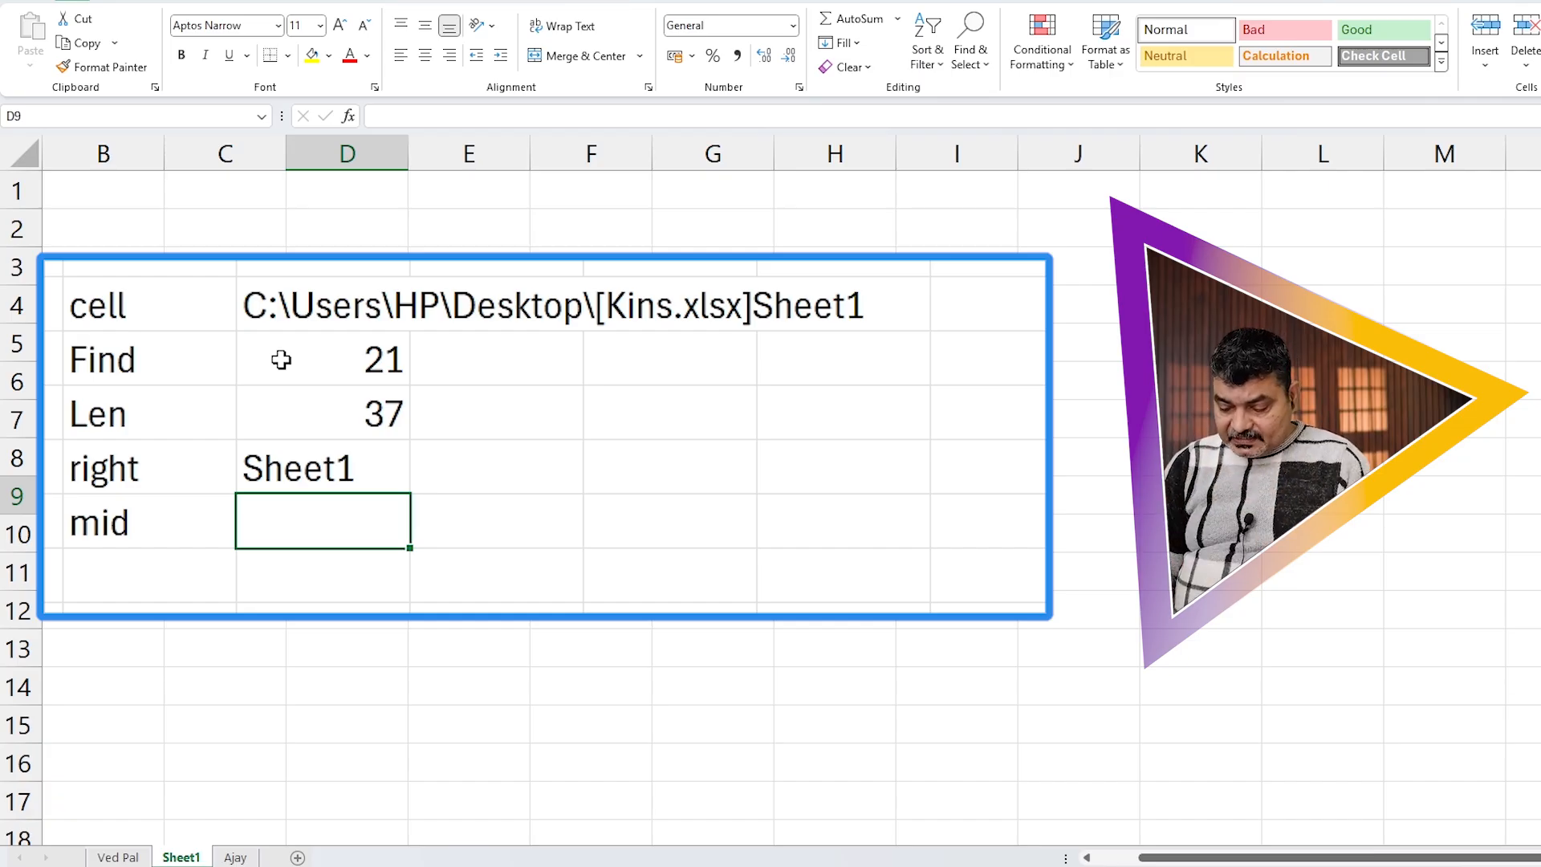
# Step: Enter the formula =MID(D5,5,5) in cell D9 to extract five characters of the file path starting at the fifth
pyautogui.write('=')
pyautogui.write('mid')
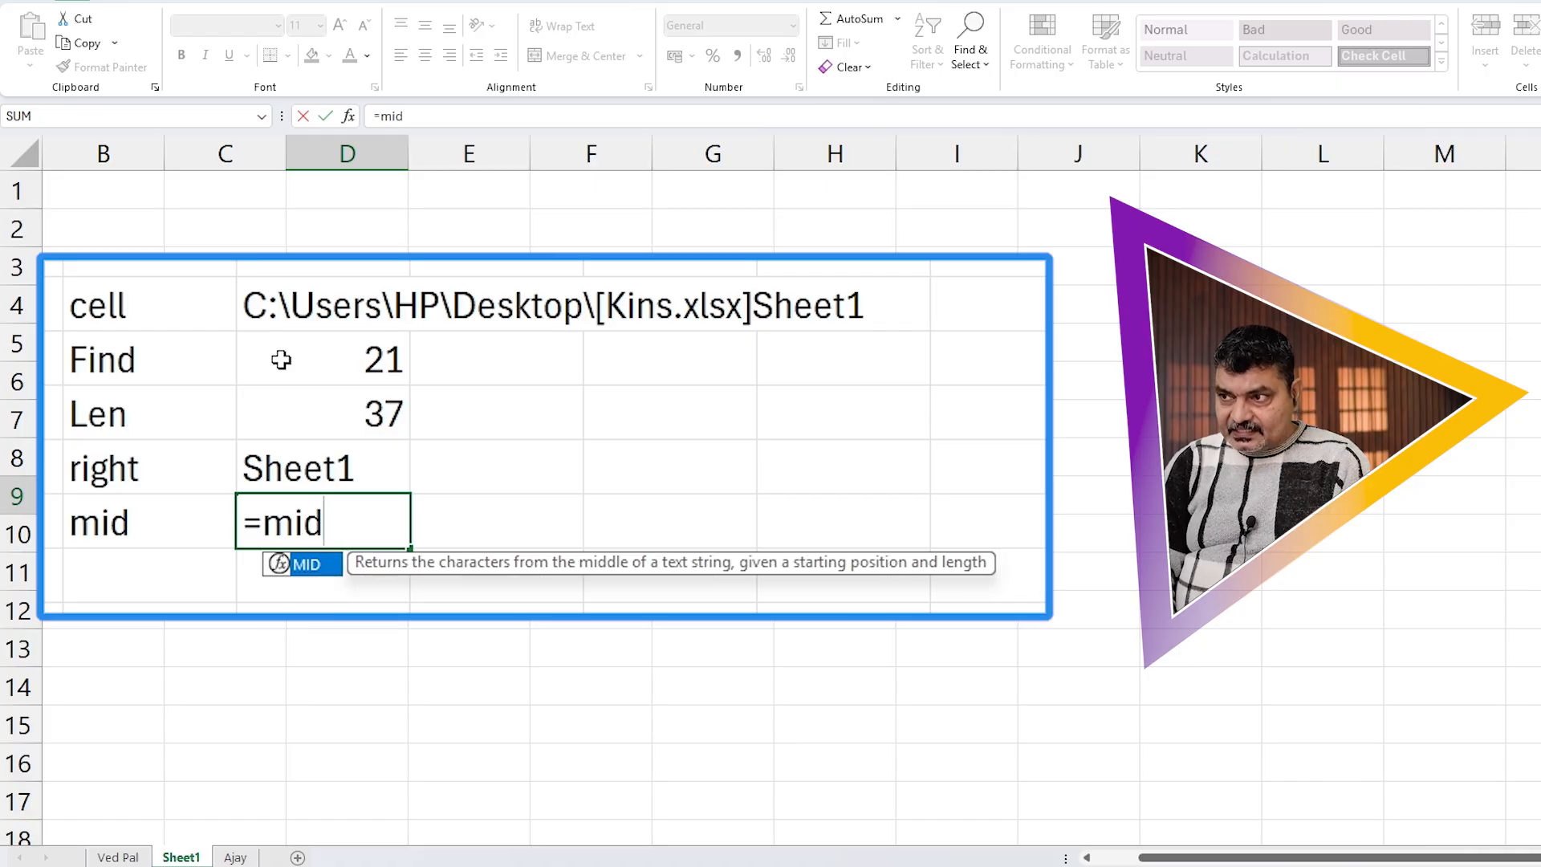
pyautogui.press('Tab')
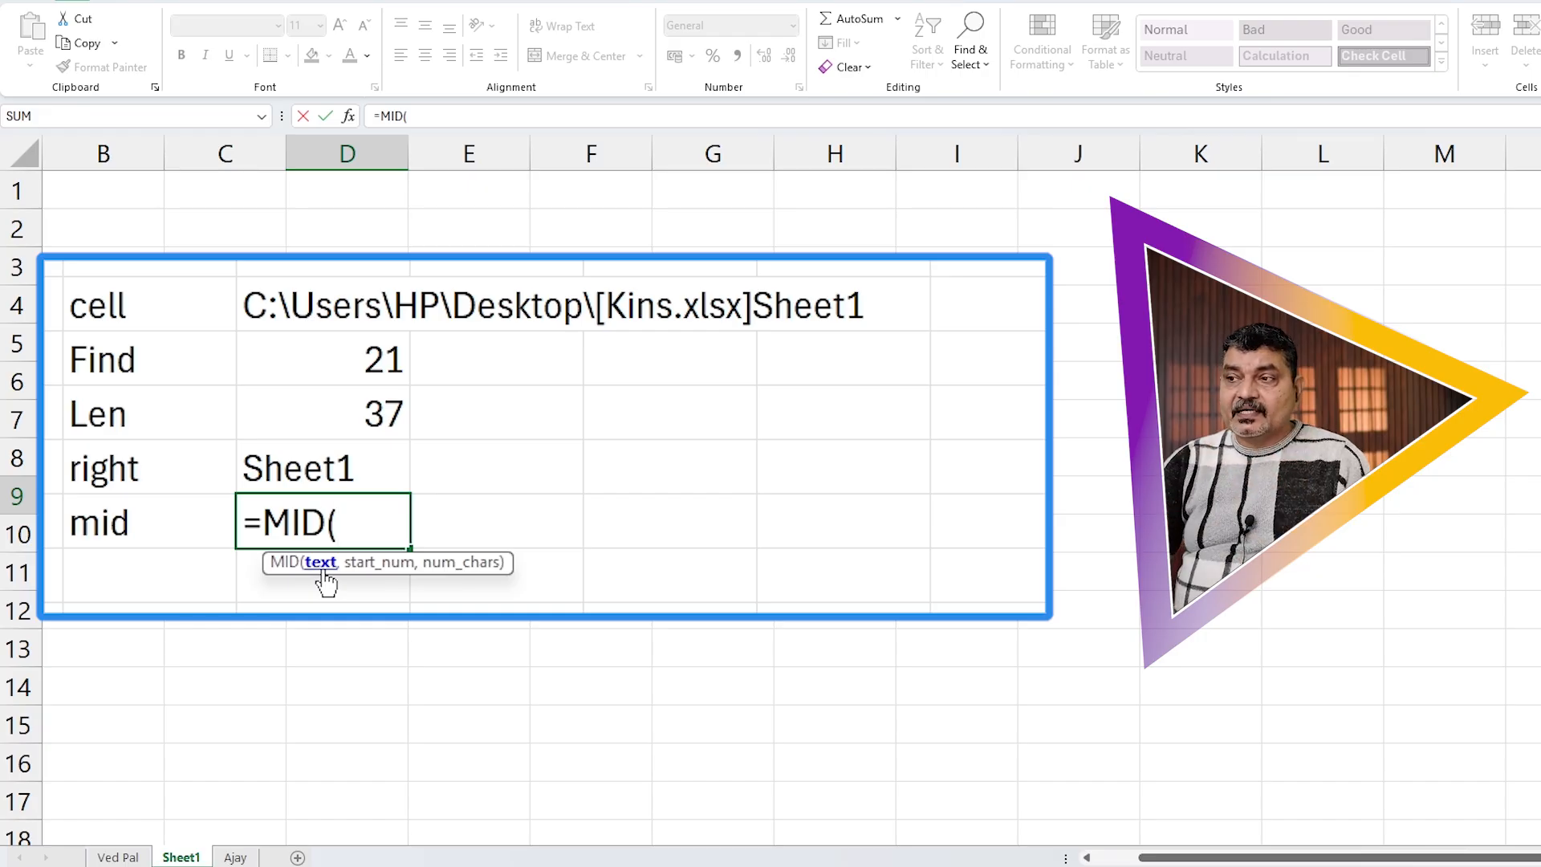
pyautogui.click(270, 306)
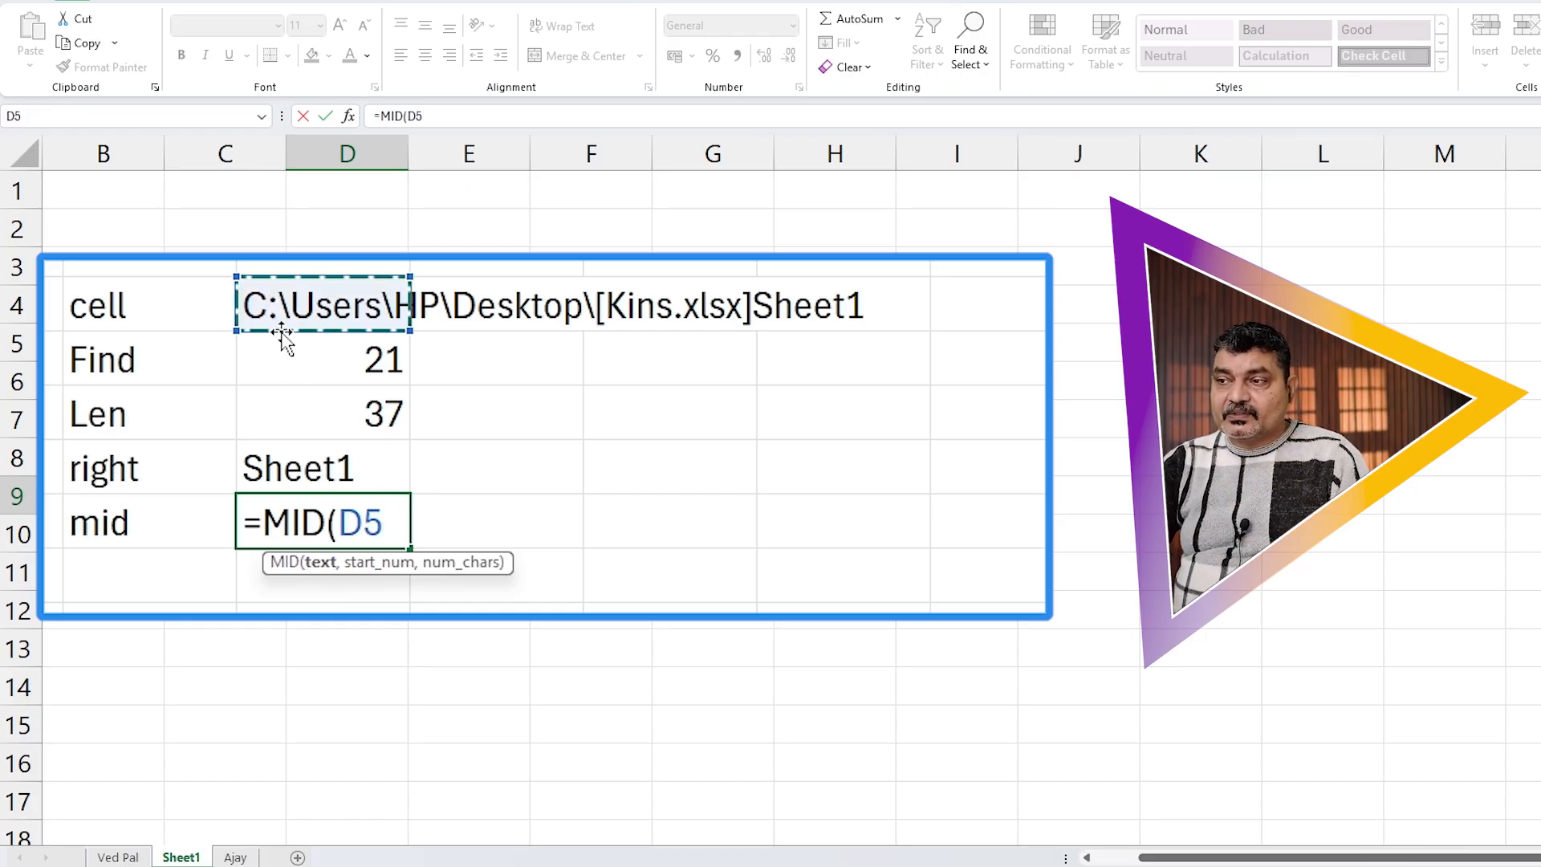
pyautogui.write(',')
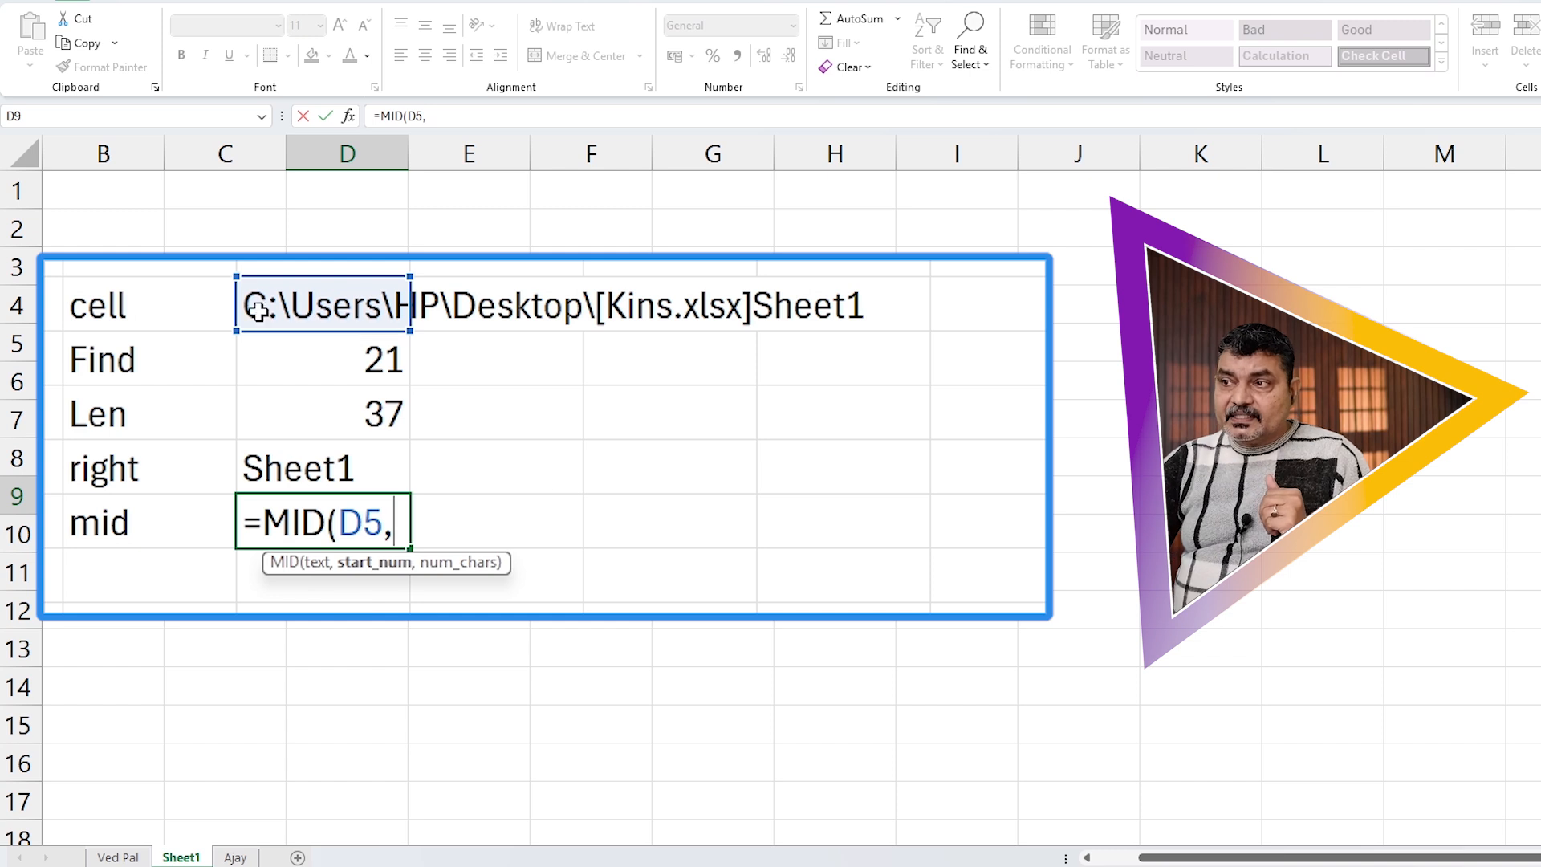
pyautogui.write('5,')
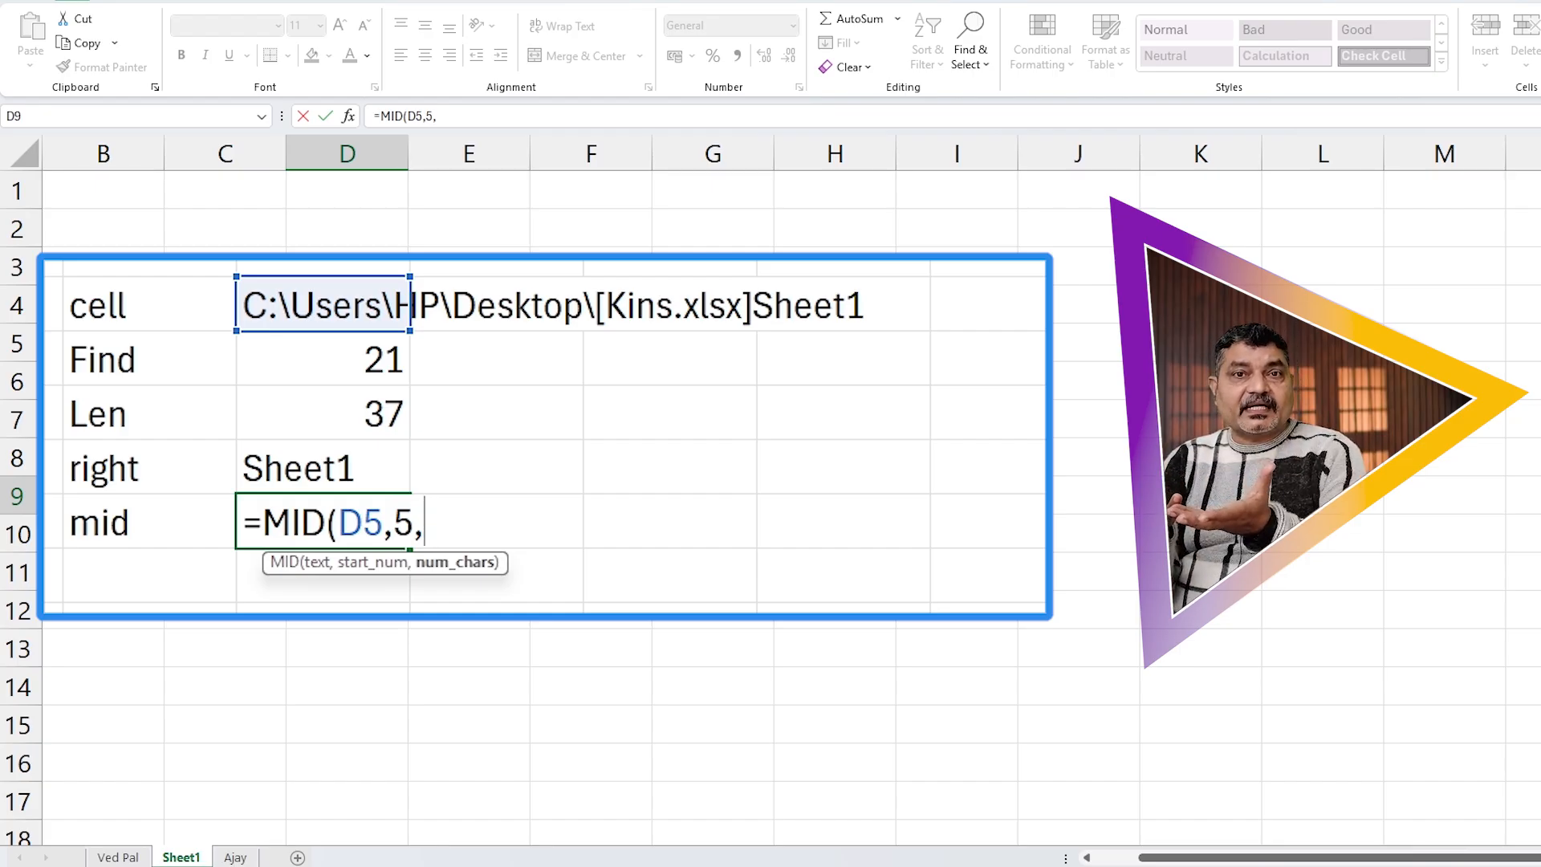
pyautogui.write('5')
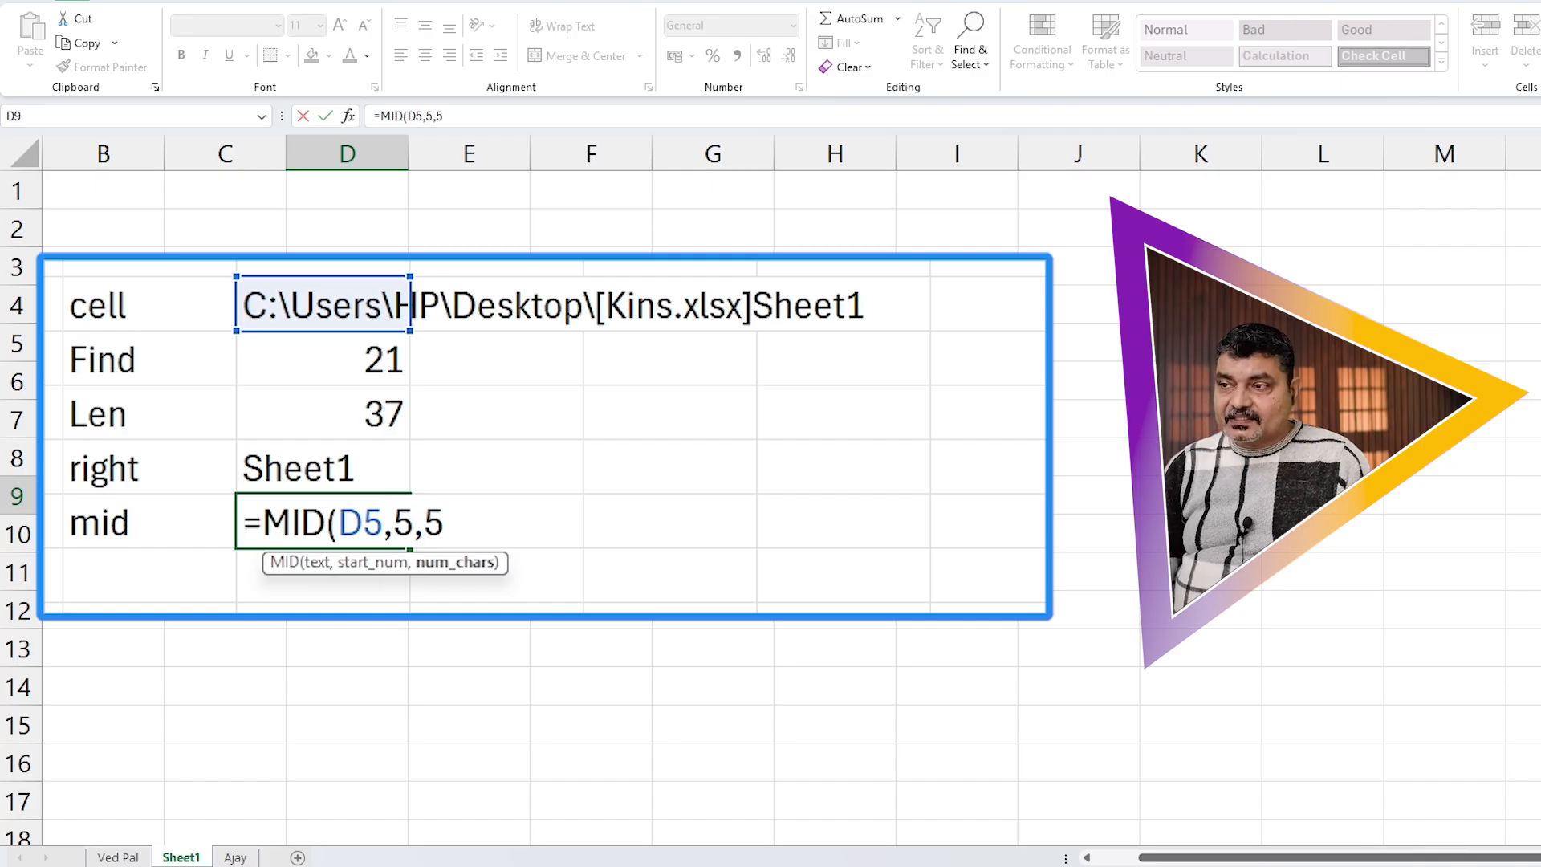
pyautogui.write(')')
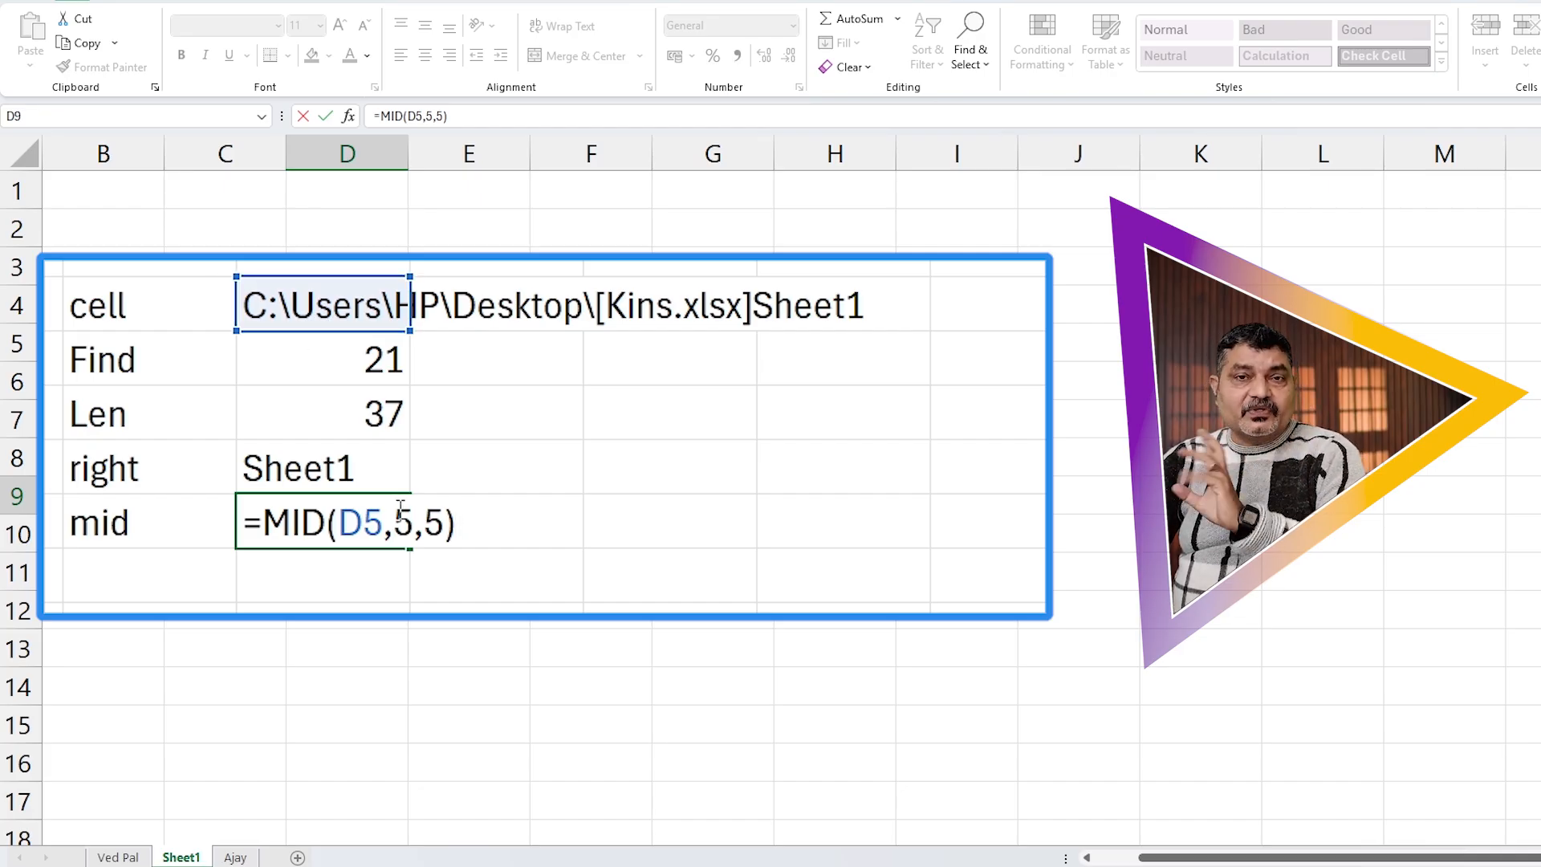
pyautogui.press('Return')
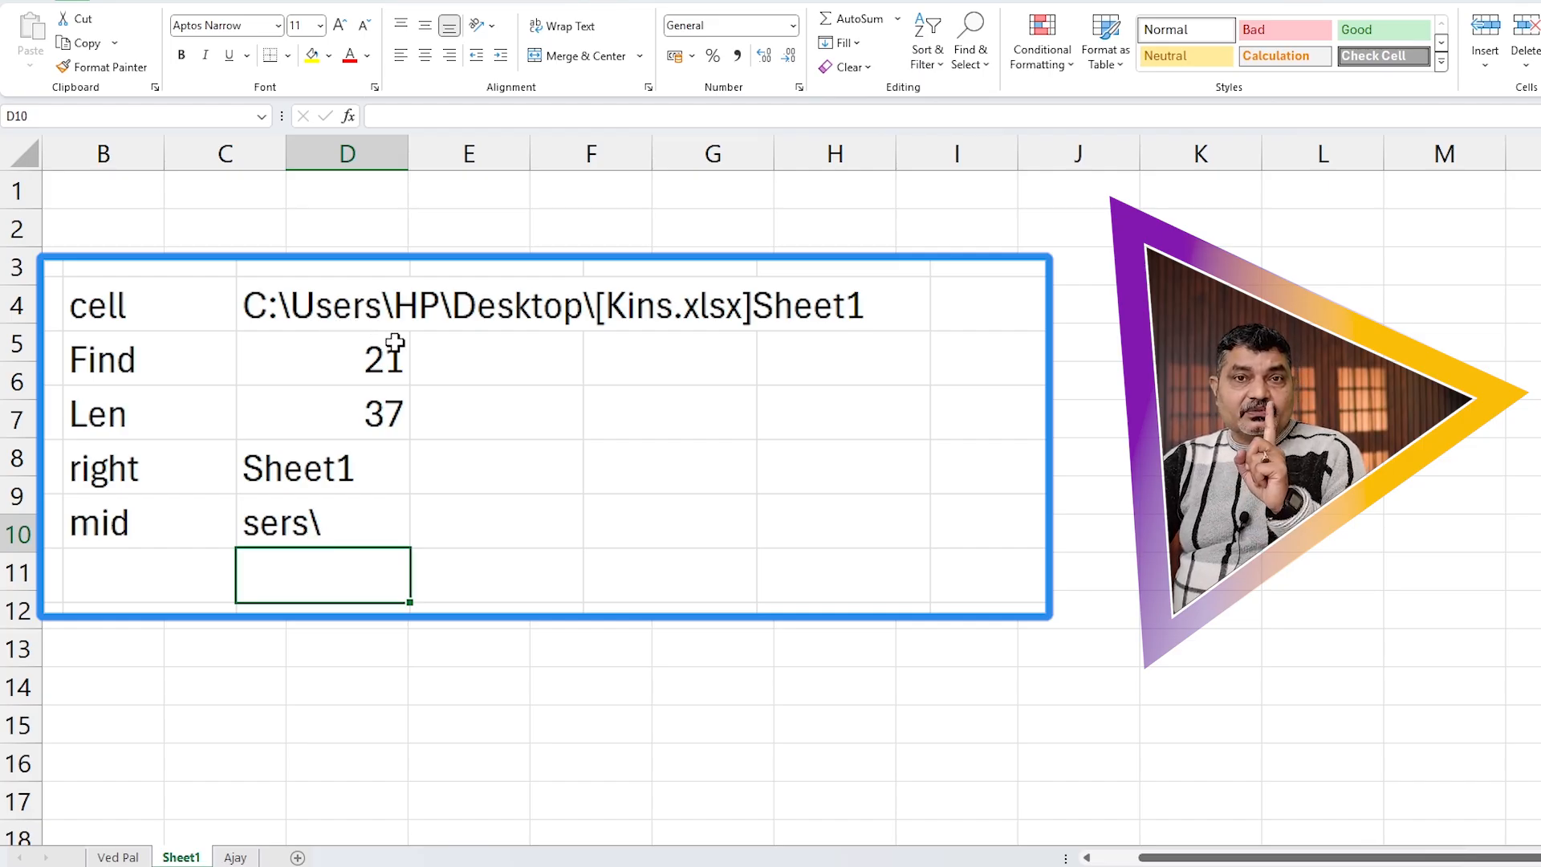
pyautogui.click(287, 523)
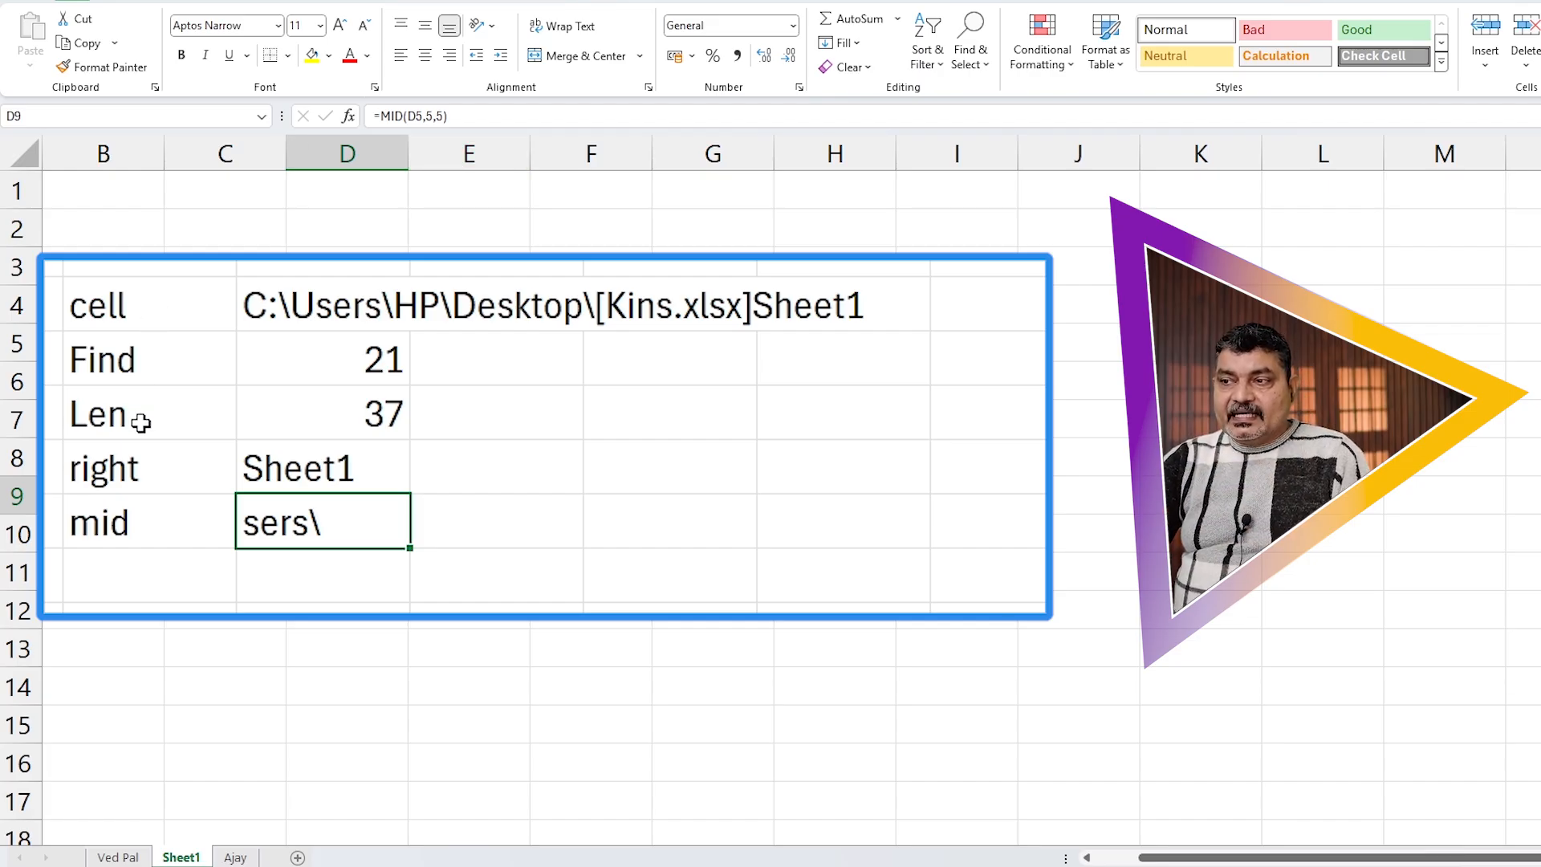
pyautogui.click(171, 583)
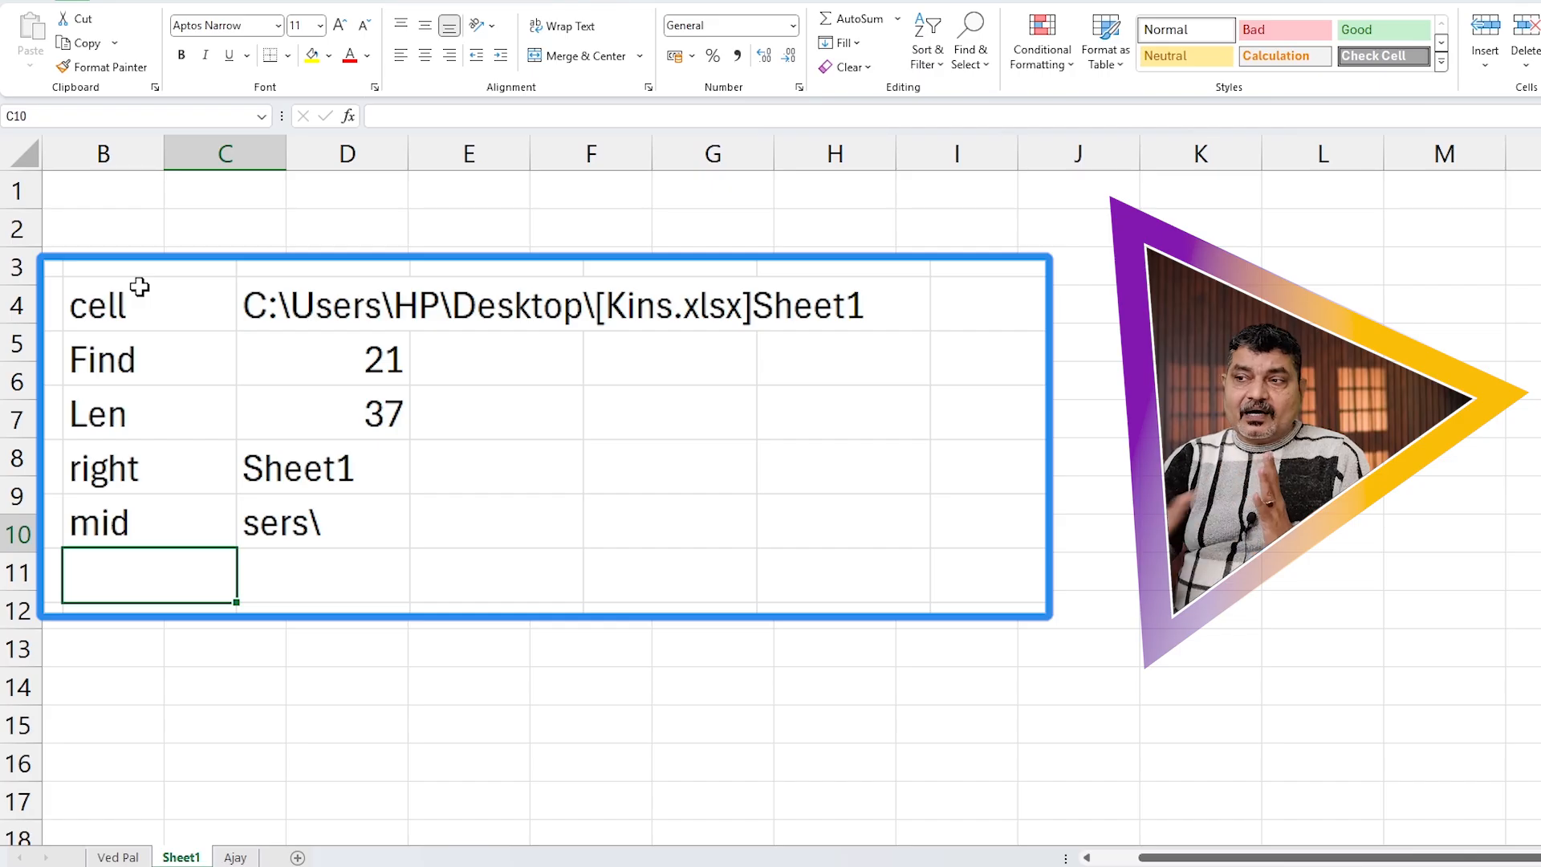
pyautogui.moveTo(139, 286); pyautogui.dragTo(126, 598)
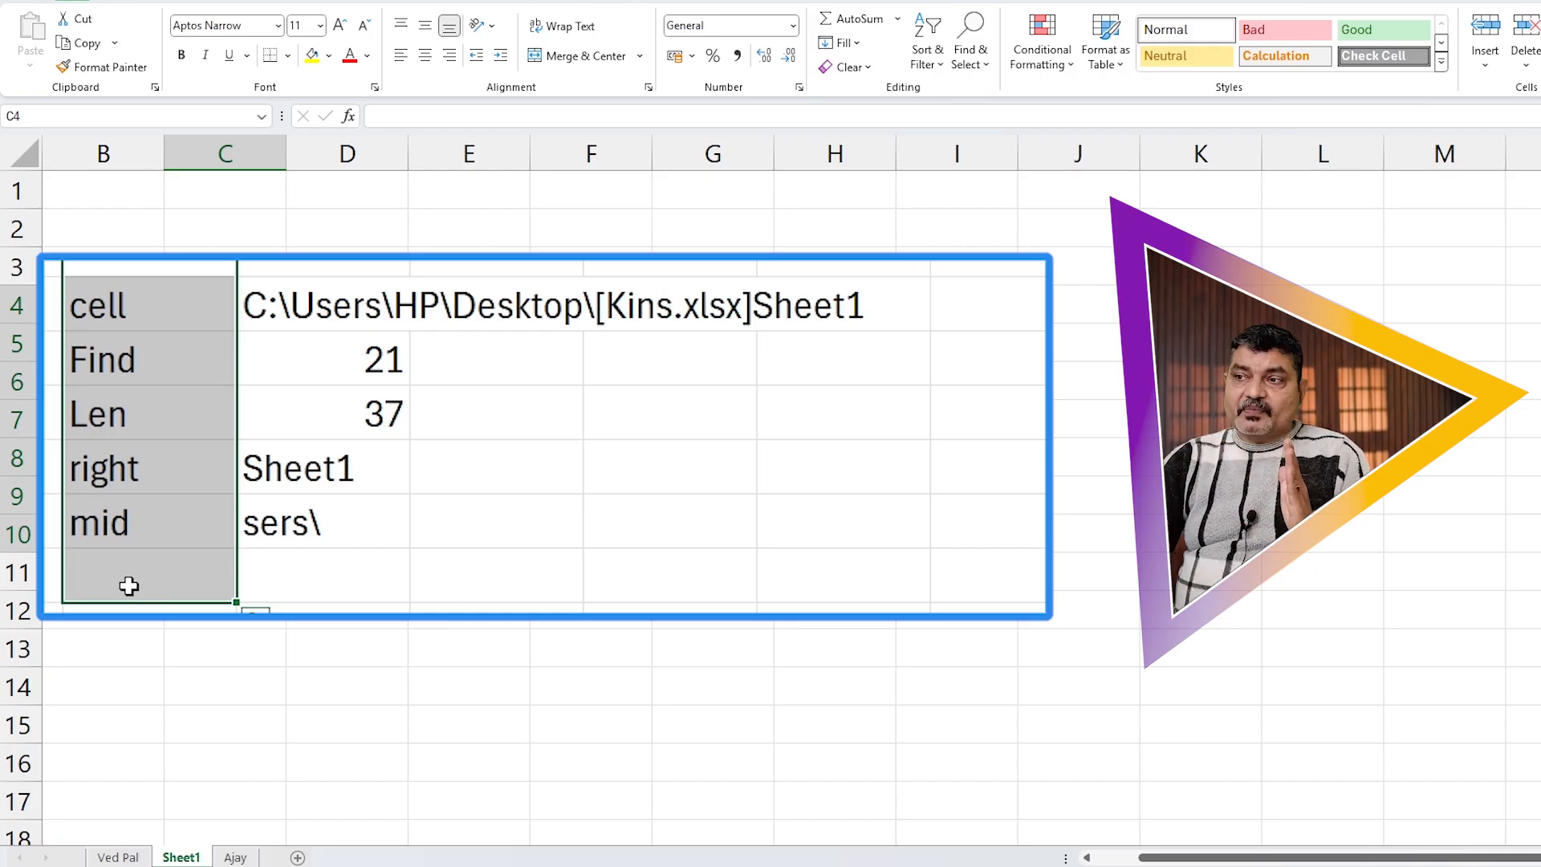
pyautogui.click(180, 544)
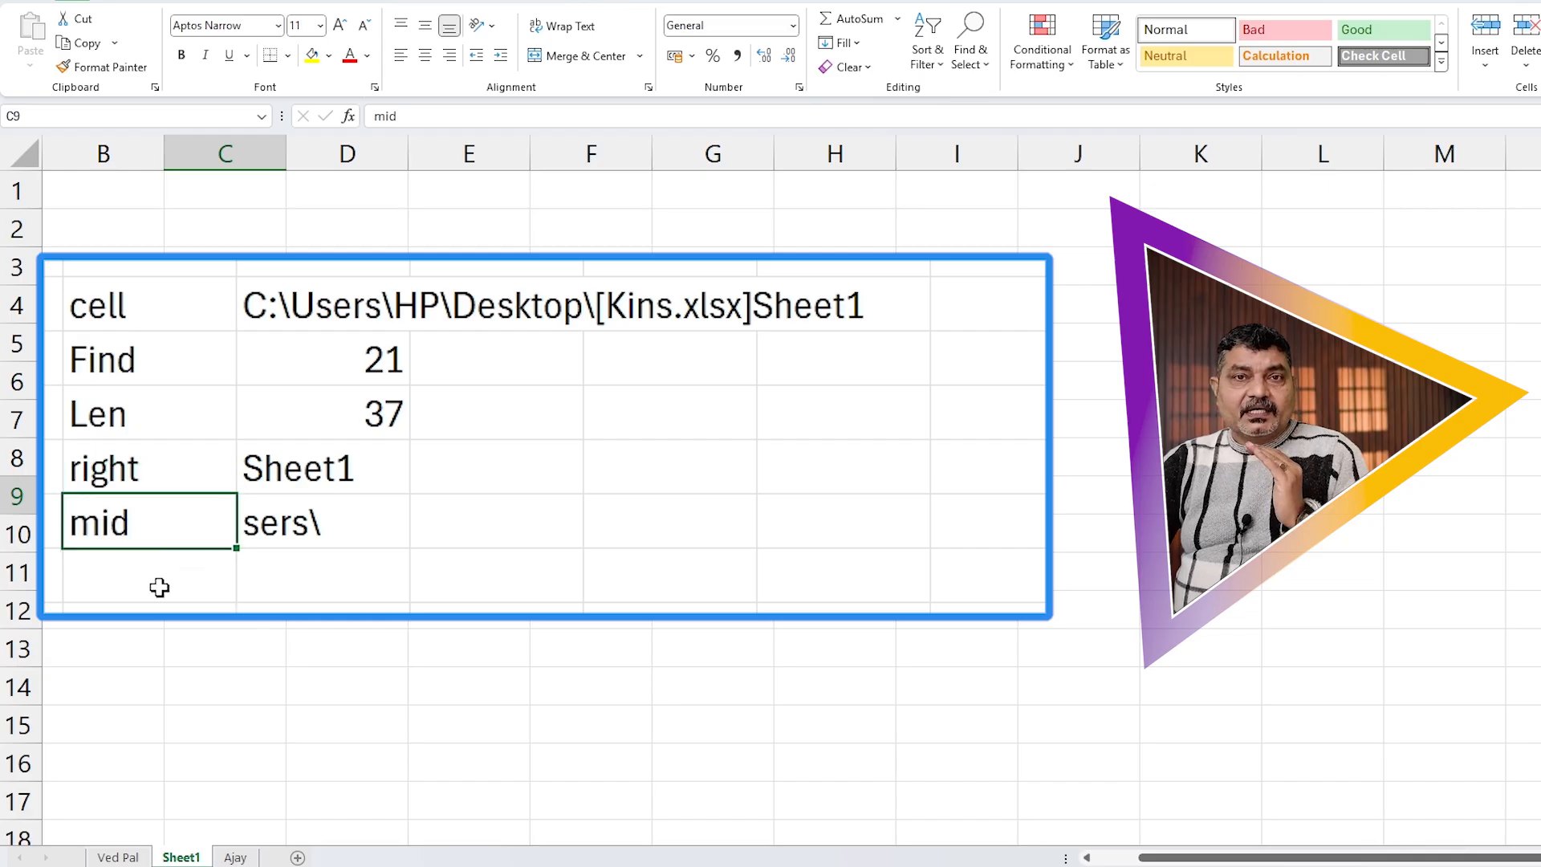